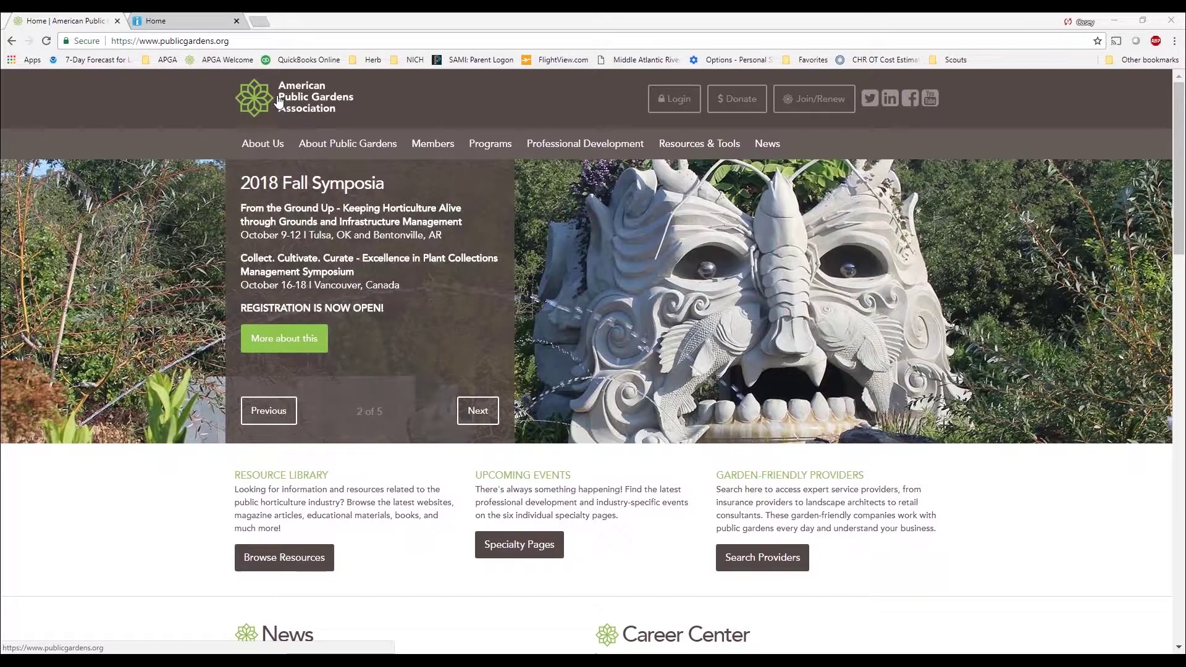
Go to the Benchmarking page through the Resources & Tools menu in the top navigation
mouse_move(548, 147)
mouse_move(684, 145)
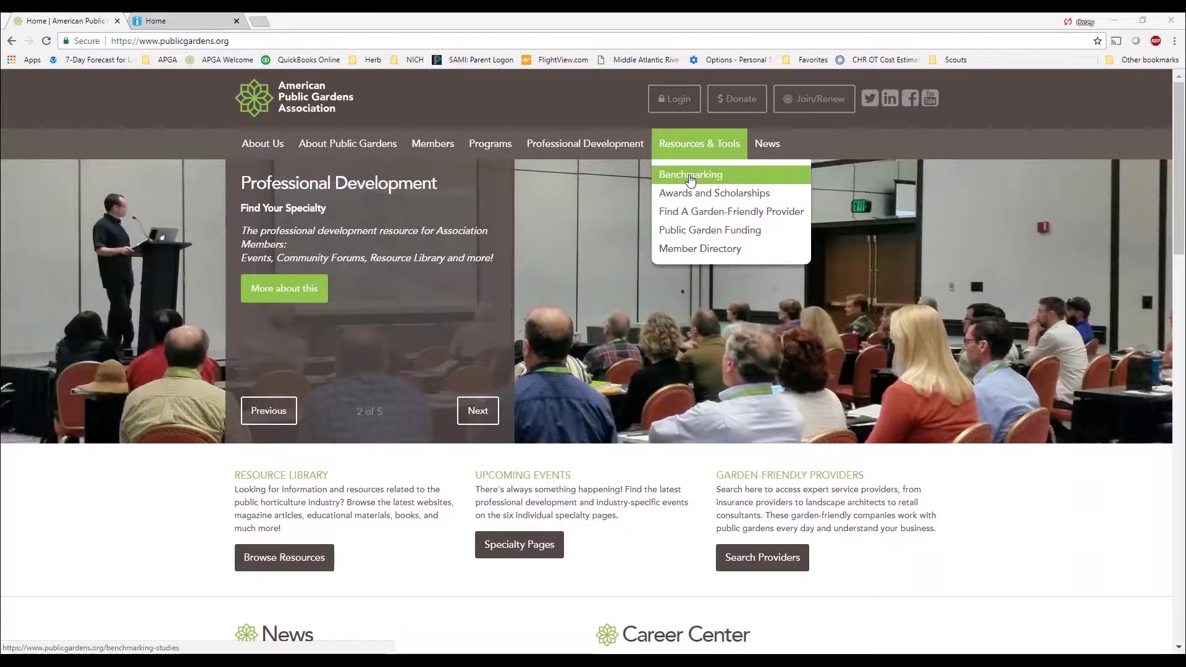
left_click(690, 176)
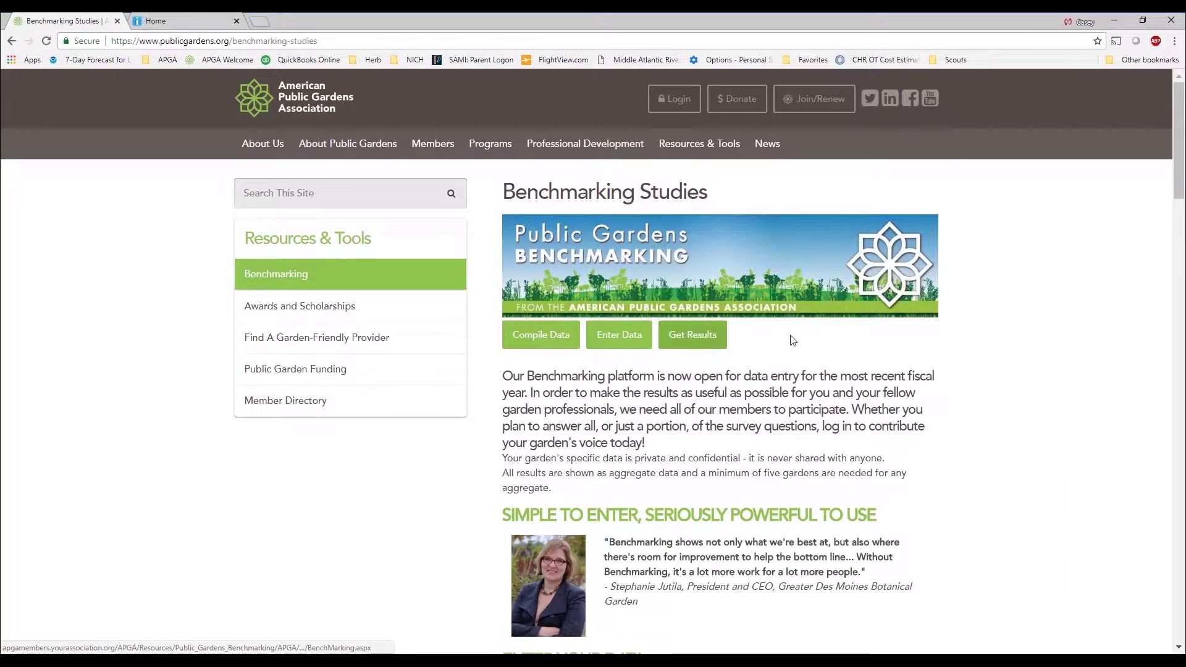
scroll(870, 363, "down", 3)
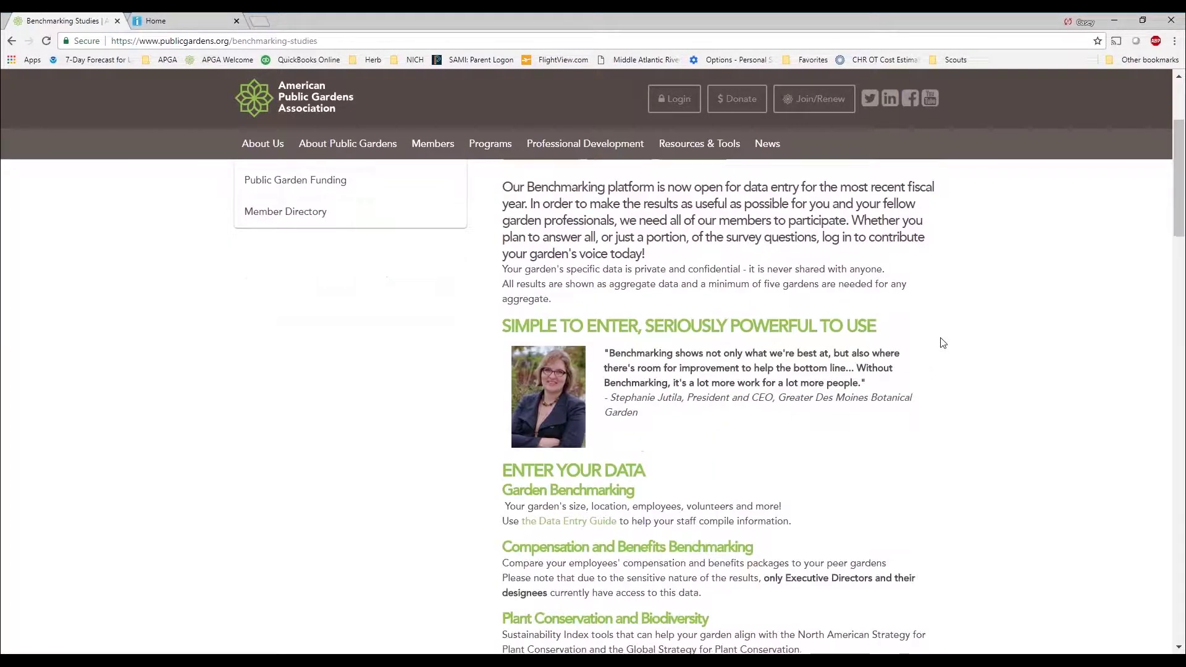
scroll(939, 339, "down", 3)
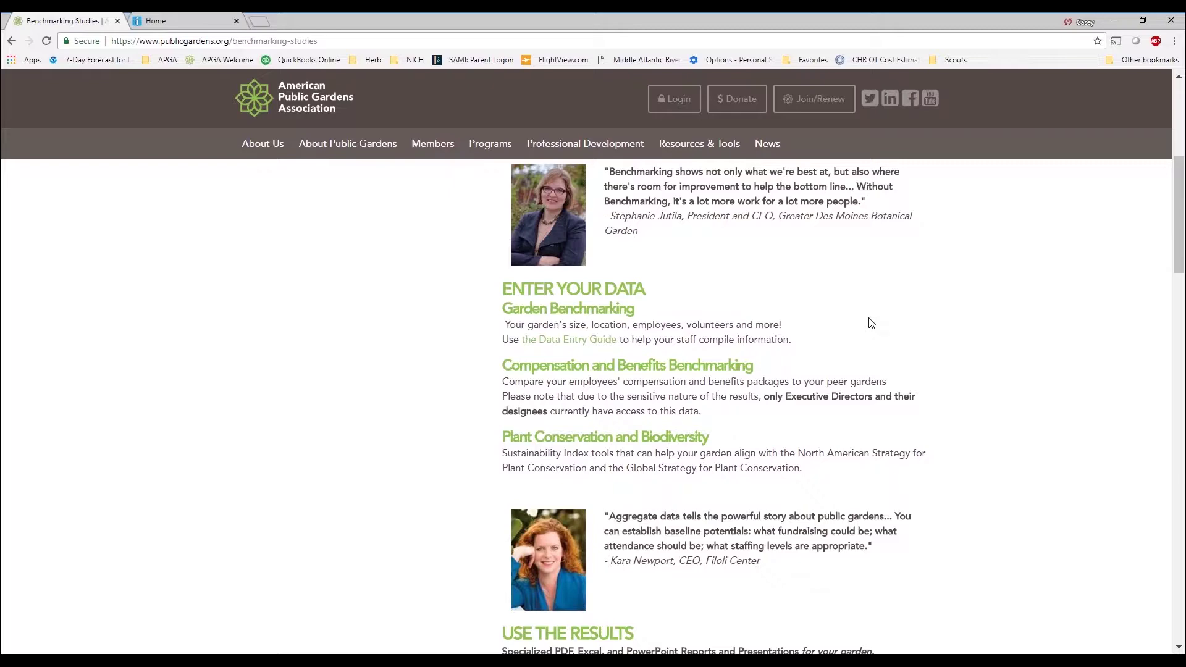
scroll(867, 324, "down", 3)
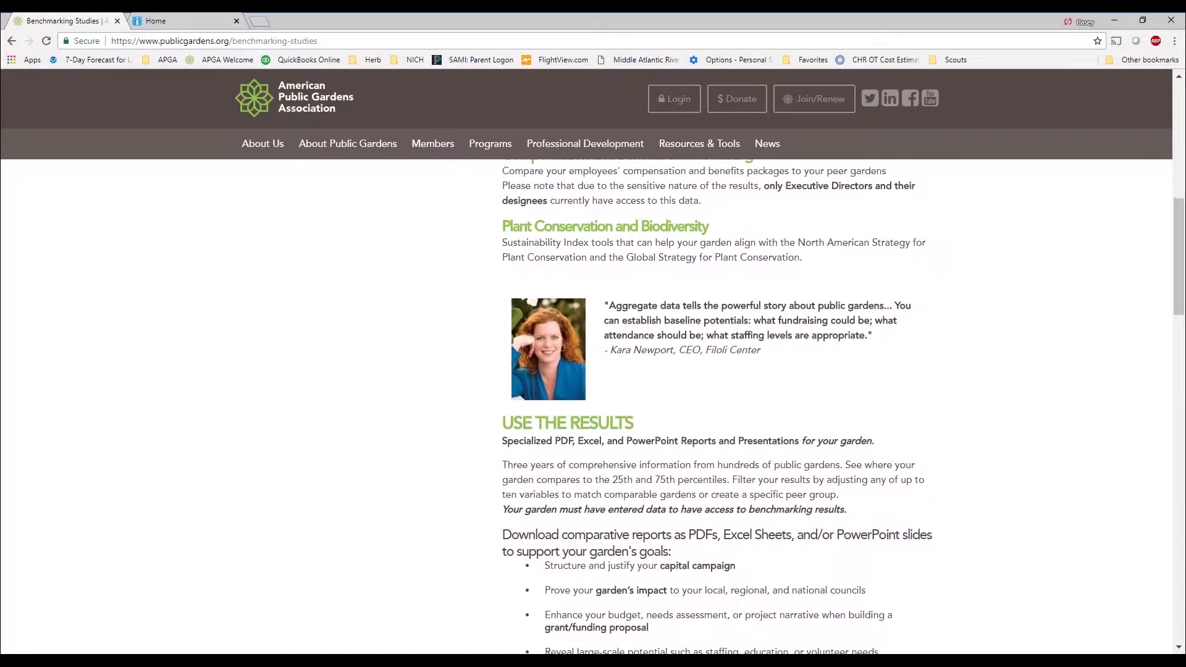
scroll(843, 406, "down", 10)
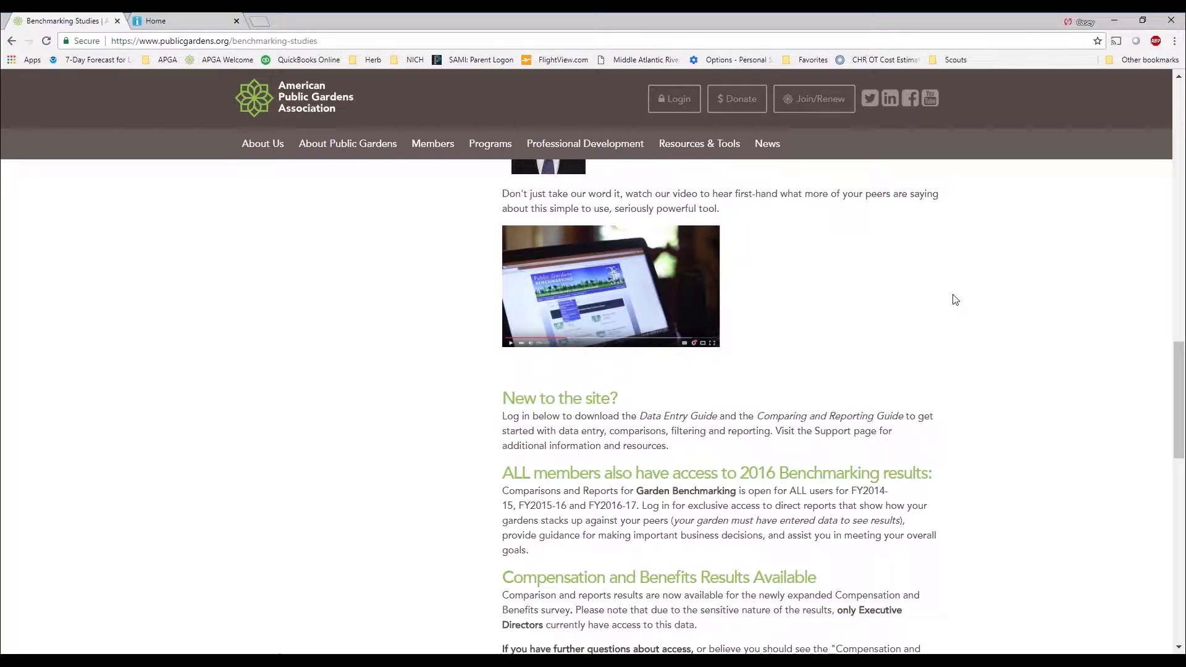
scroll(963, 299, "up", 3)
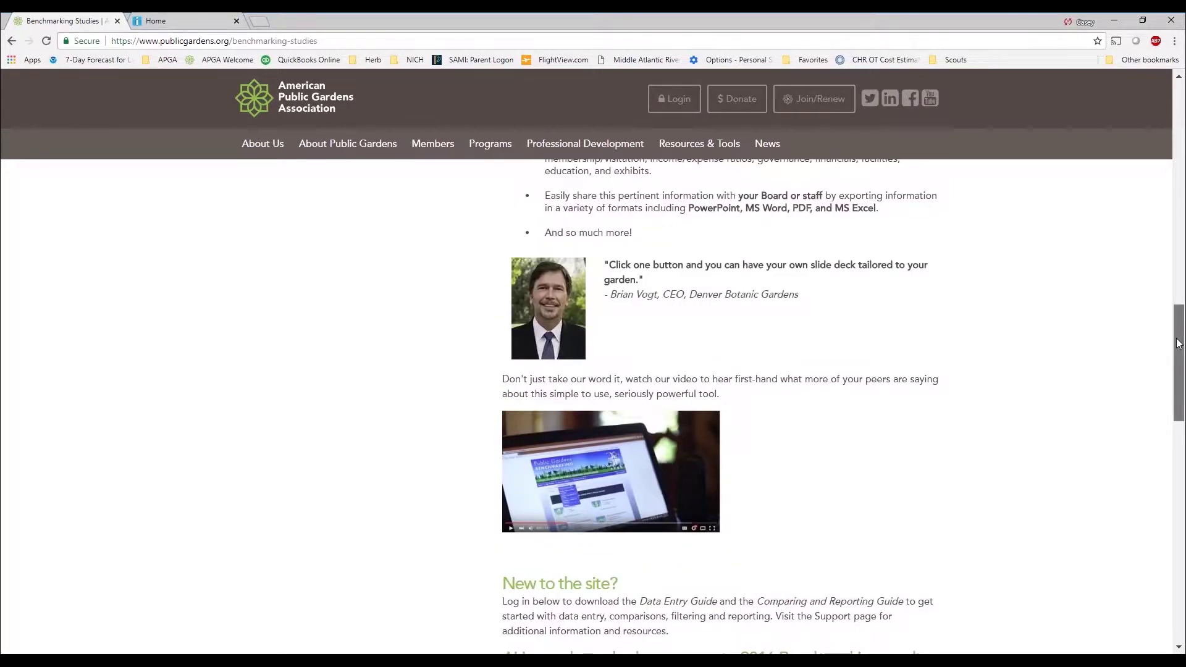
left_click_drag(1178, 344, 1174, 95)
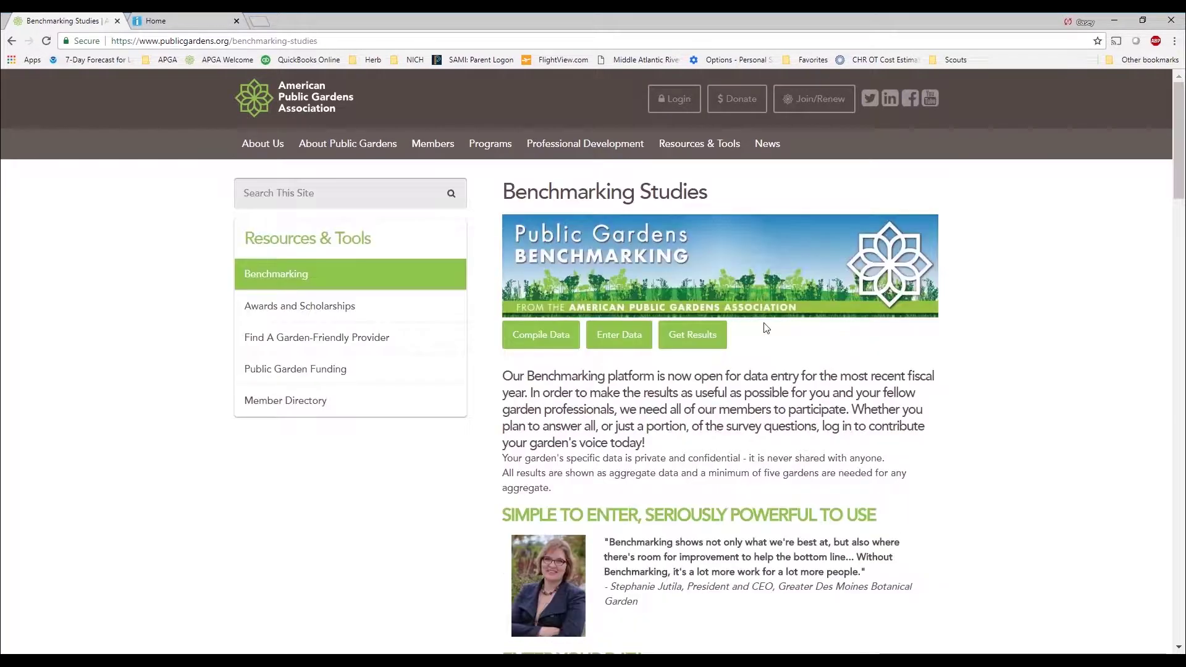
Choose Enter Data, fill in the saved account's username and password, and sign in
left_click(615, 339)
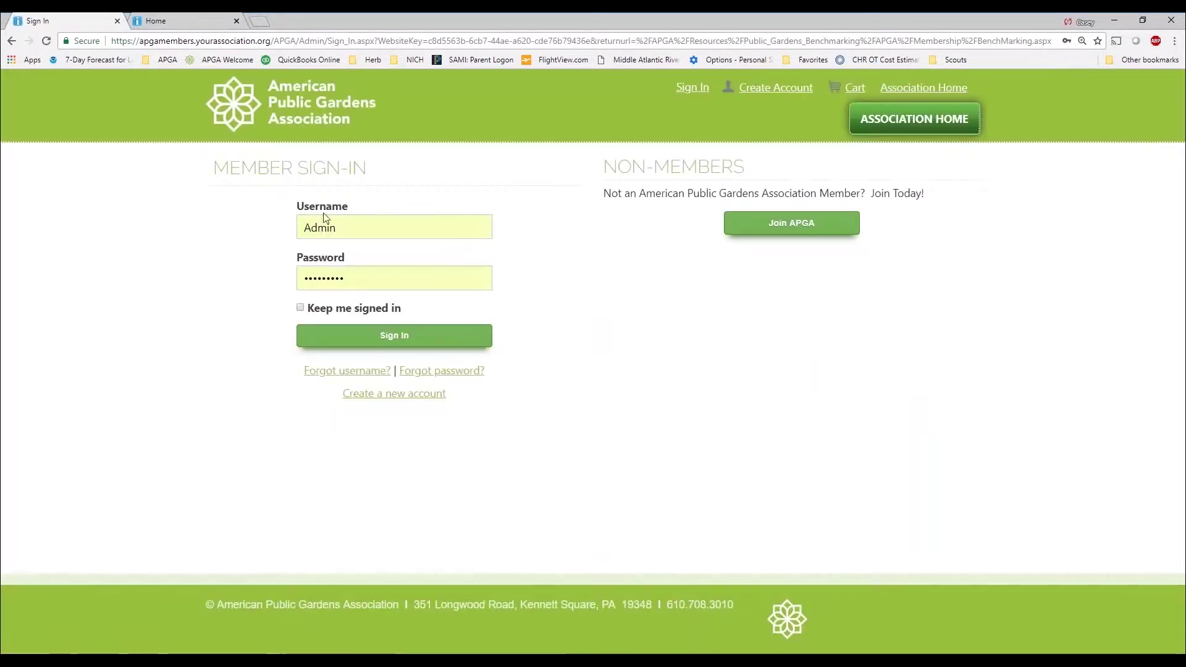
double_click(368, 233)
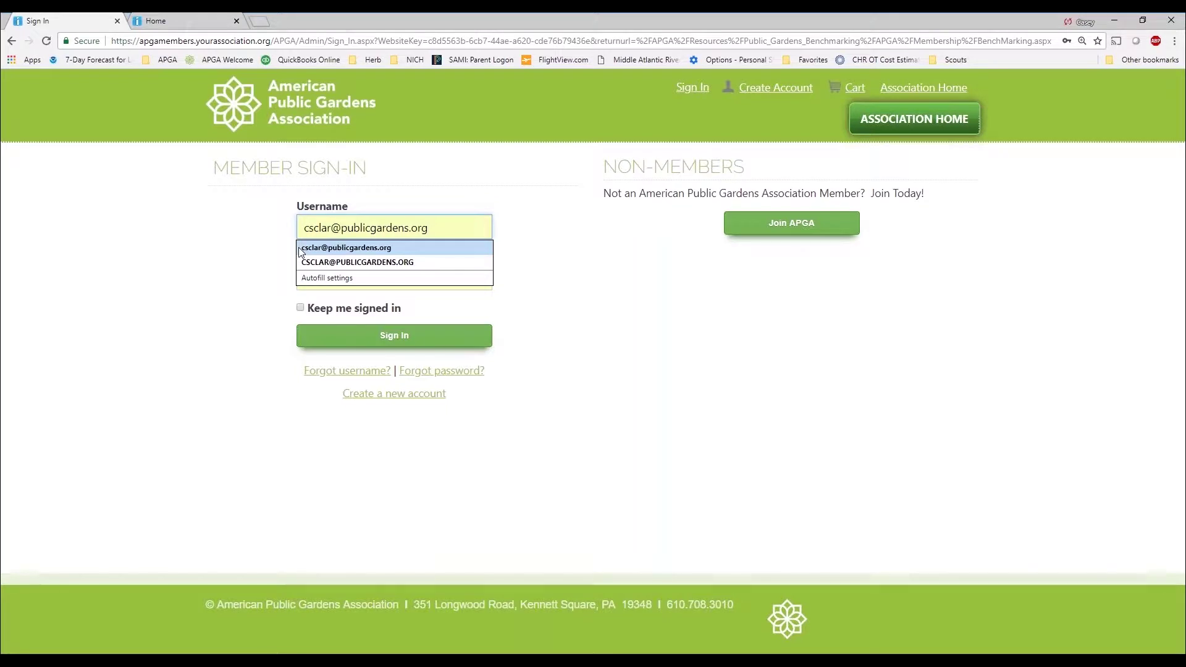
left_click(301, 252)
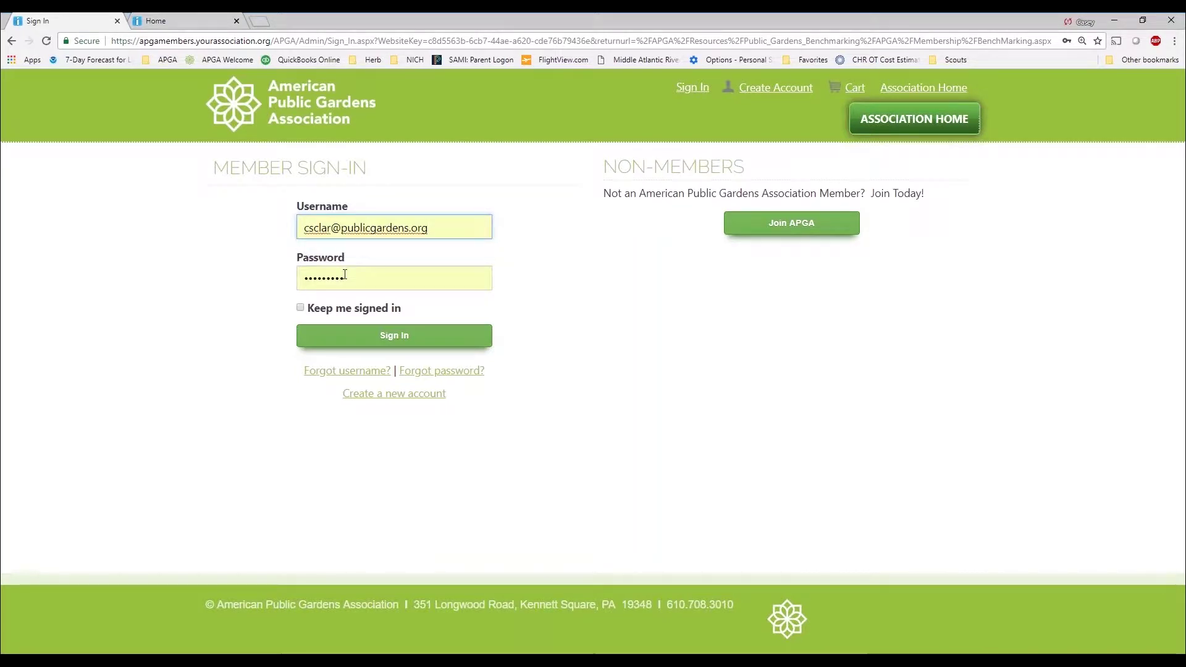
left_click(308, 278)
double_click(308, 278)
type("p")
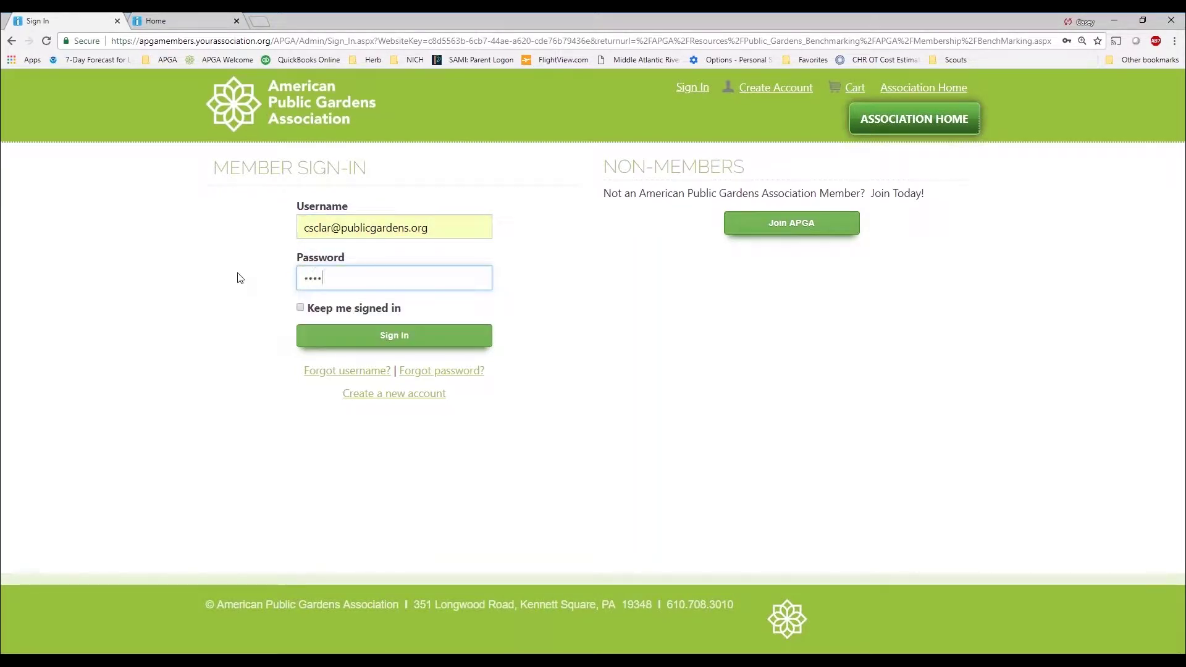
left_click(370, 344)
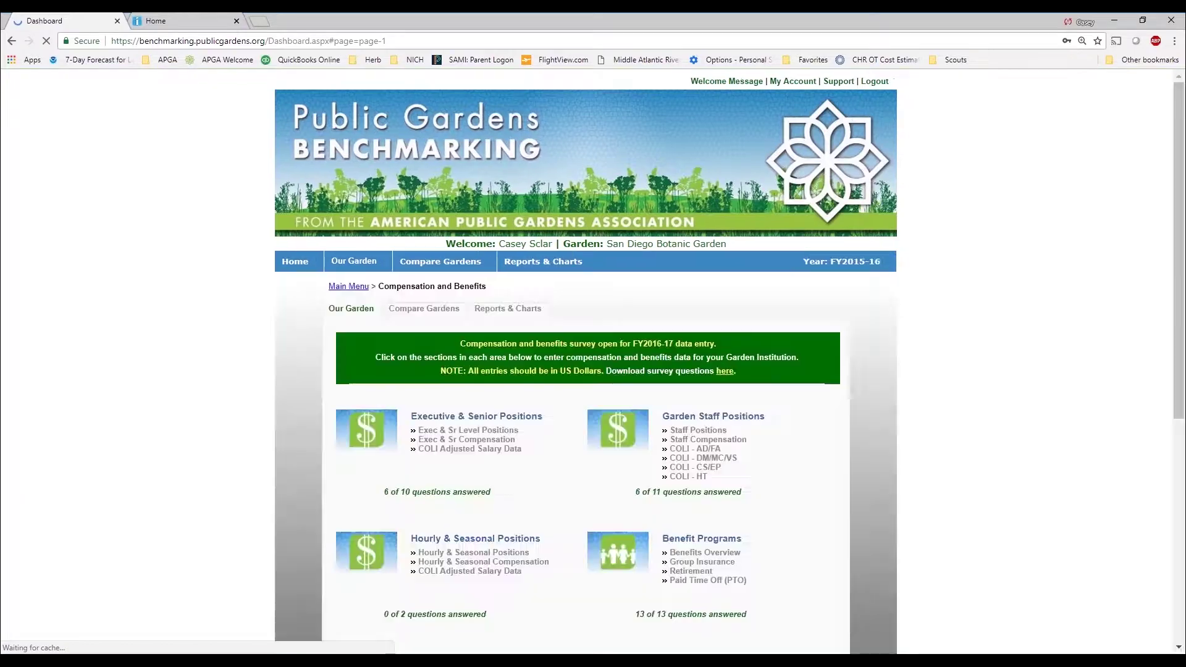
Move the dashboard into its own maximised window and zoom the page to 150%
left_click_drag(62, 20, 450, 12)
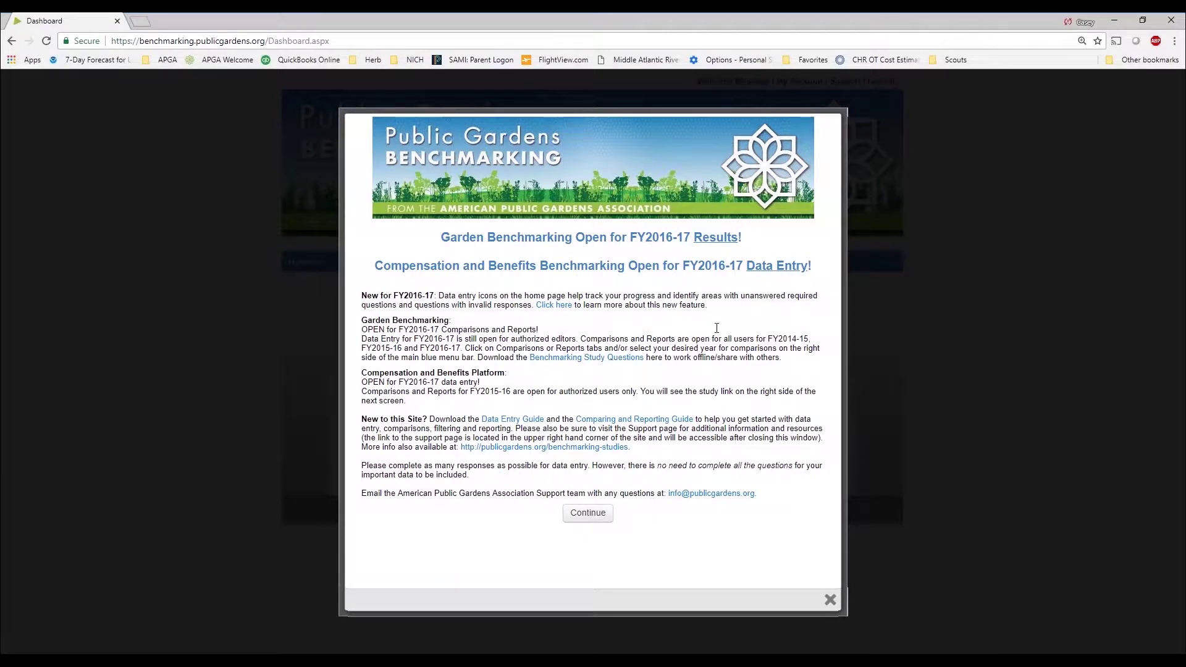
left_click(1173, 41)
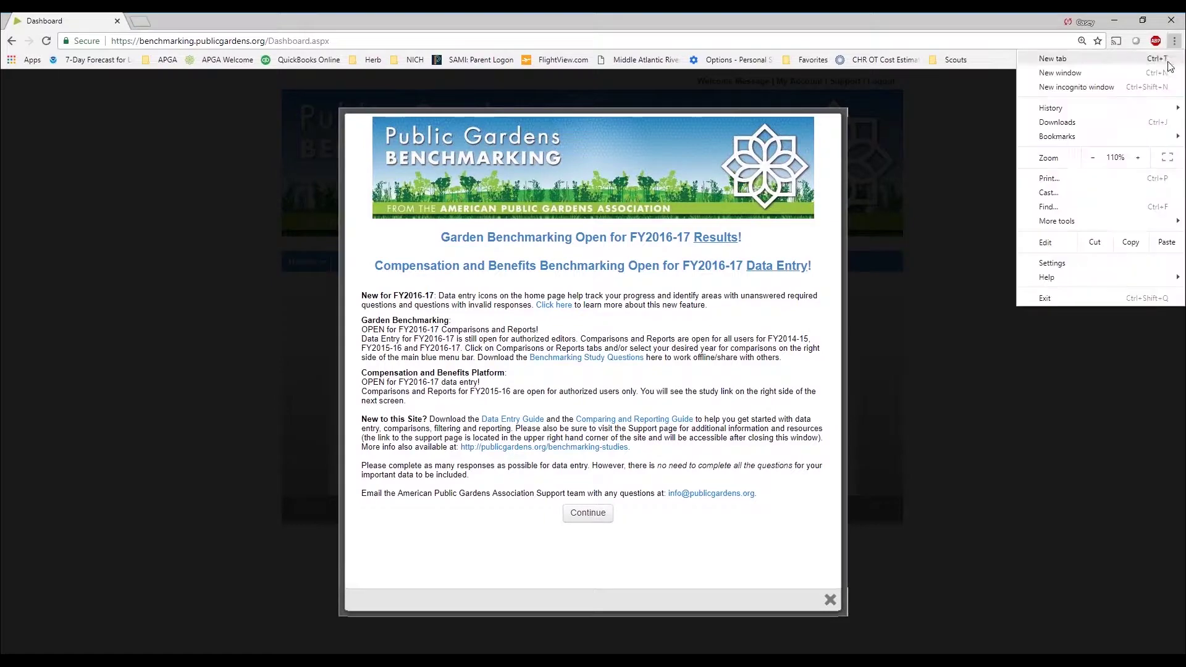
left_click(1139, 160)
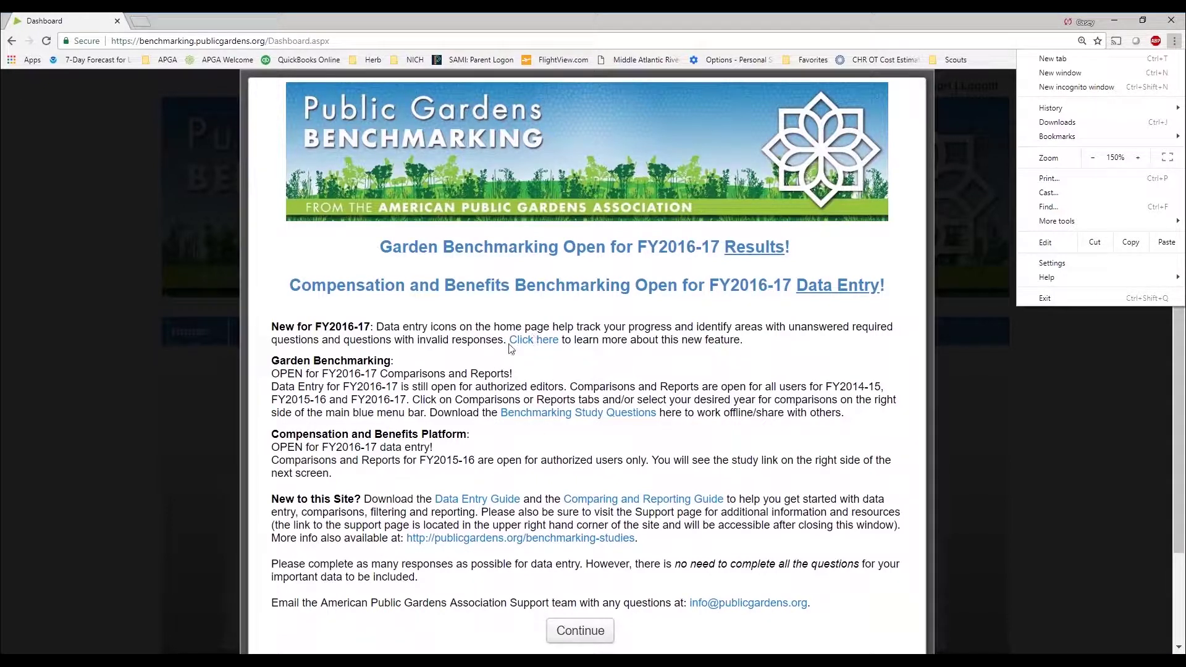
left_click(713, 398)
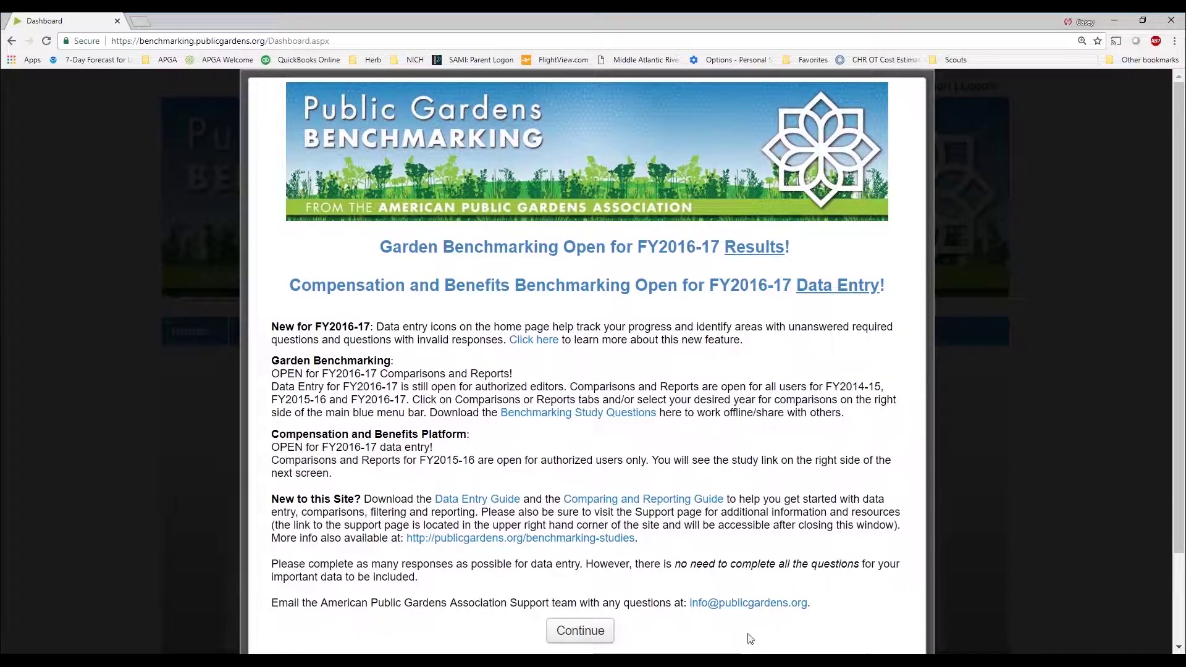
Close the FY2016-17 announcement and look over the Garden Benchmarking and Compensation and Benefits options
left_click(585, 631)
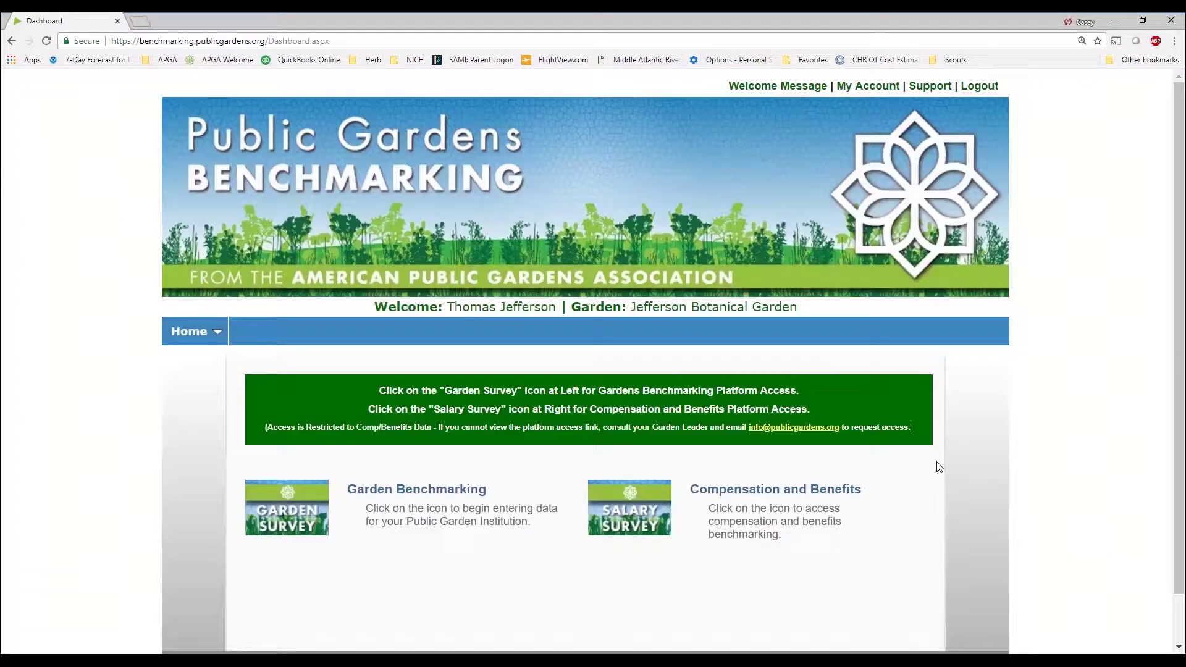
scroll(545, 249, "down", 1)
scroll(588, 323, "up", 1)
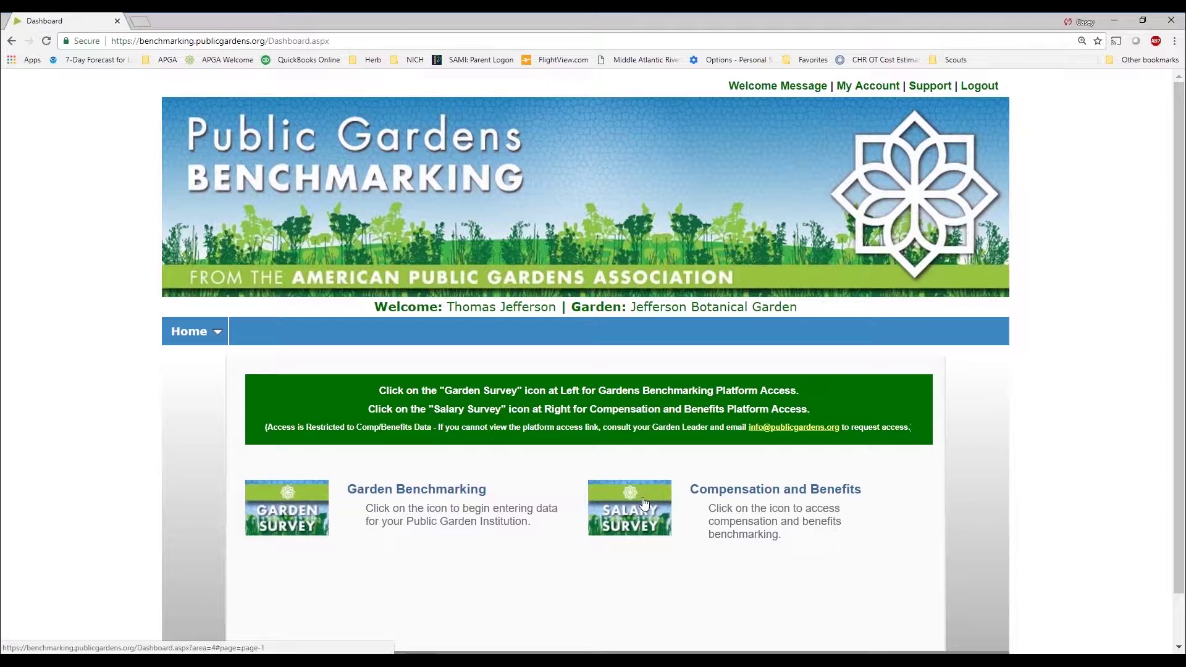
Open Garden Benchmarking, browse its FY2015-16 sections, and open the fiscal-year dropdown
left_click(306, 516)
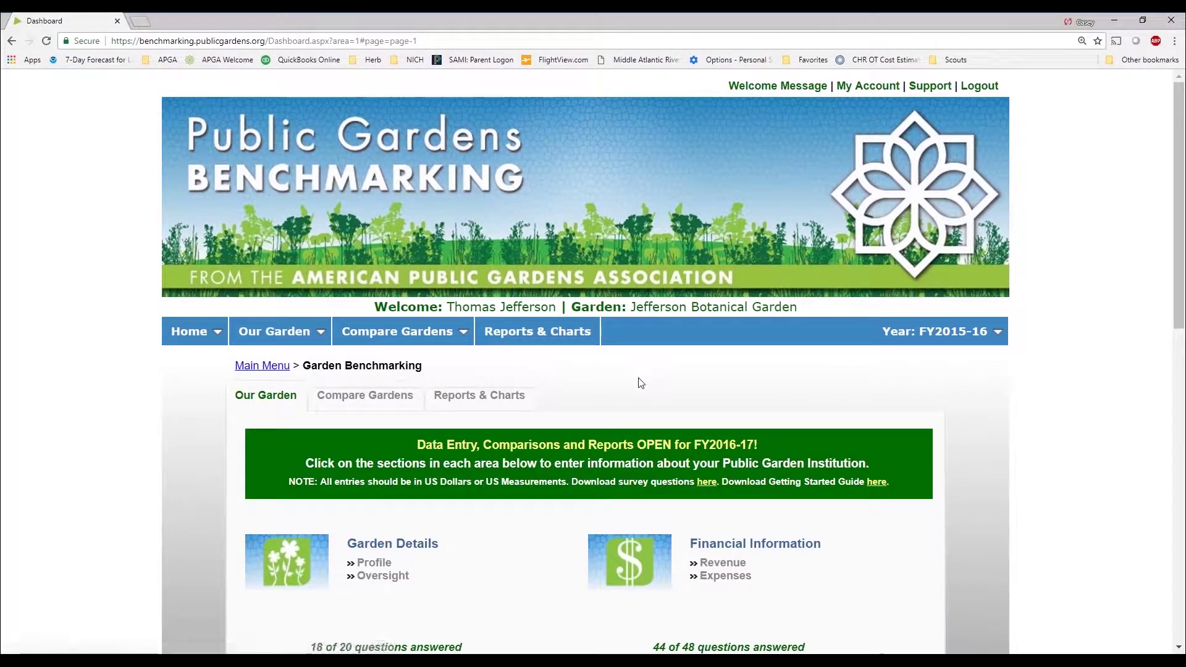
scroll(640, 381, "down", 1)
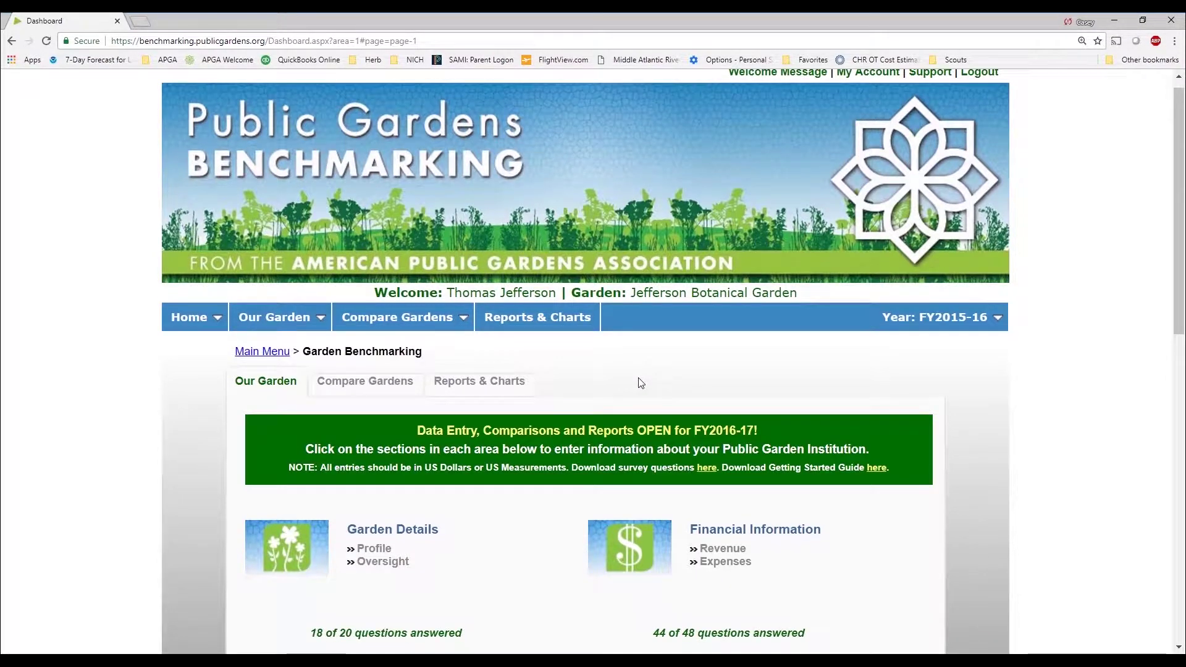
scroll(636, 309, "down", 3)
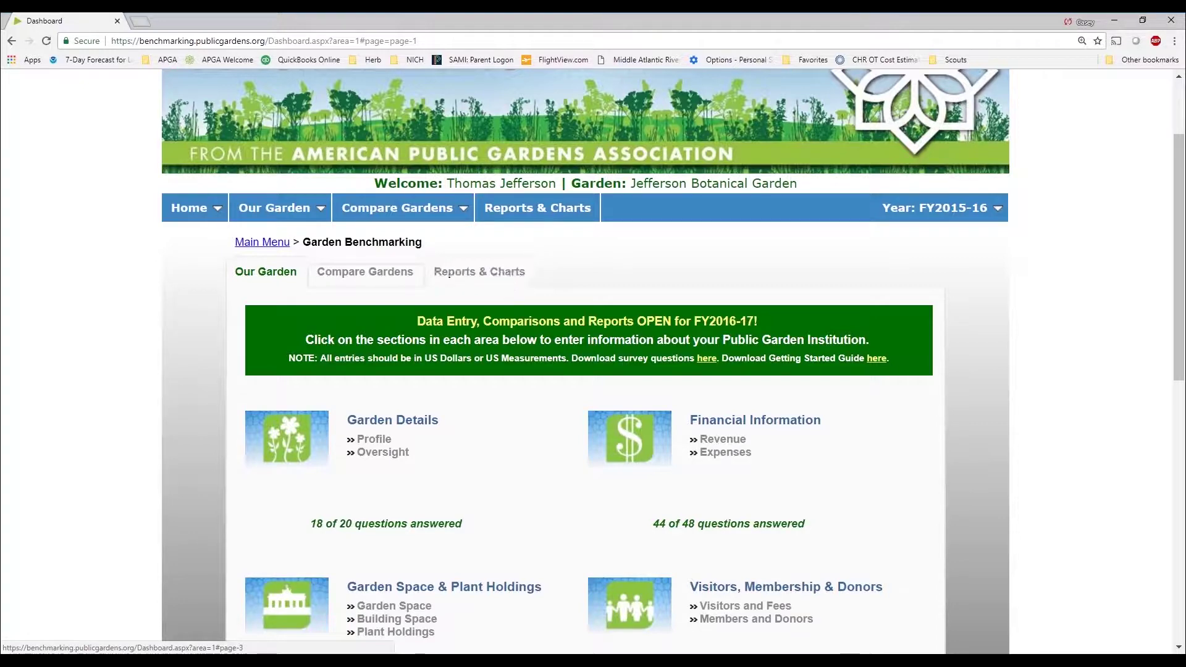
scroll(584, 339, "down", 3)
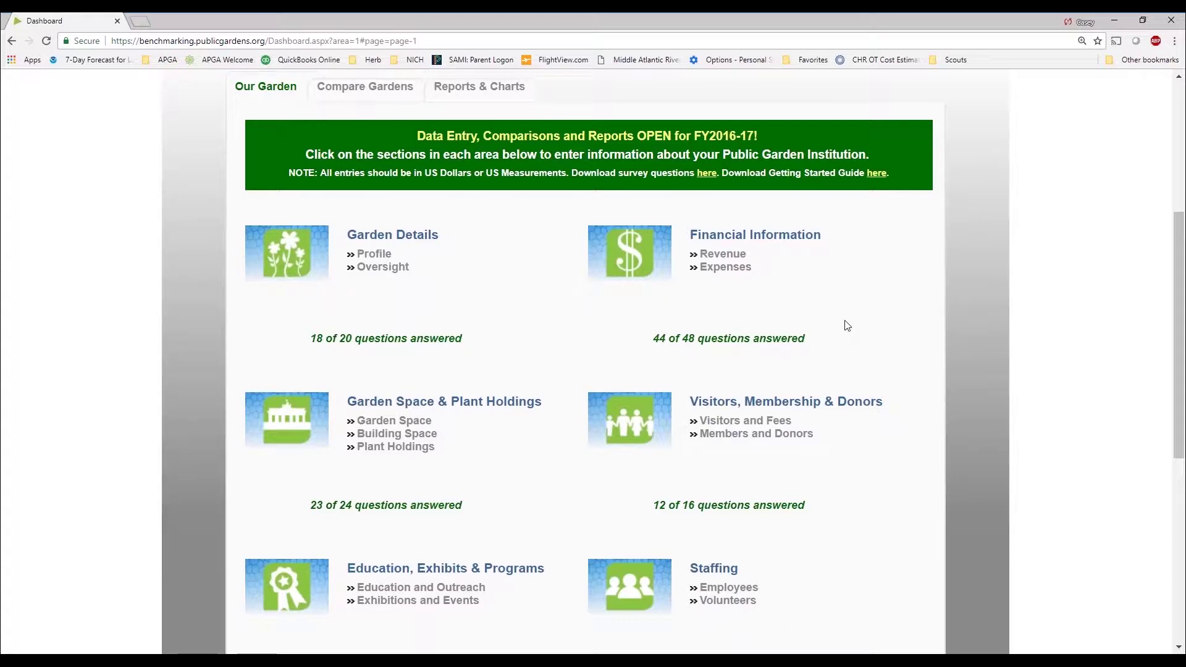
scroll(847, 325, "up", 2)
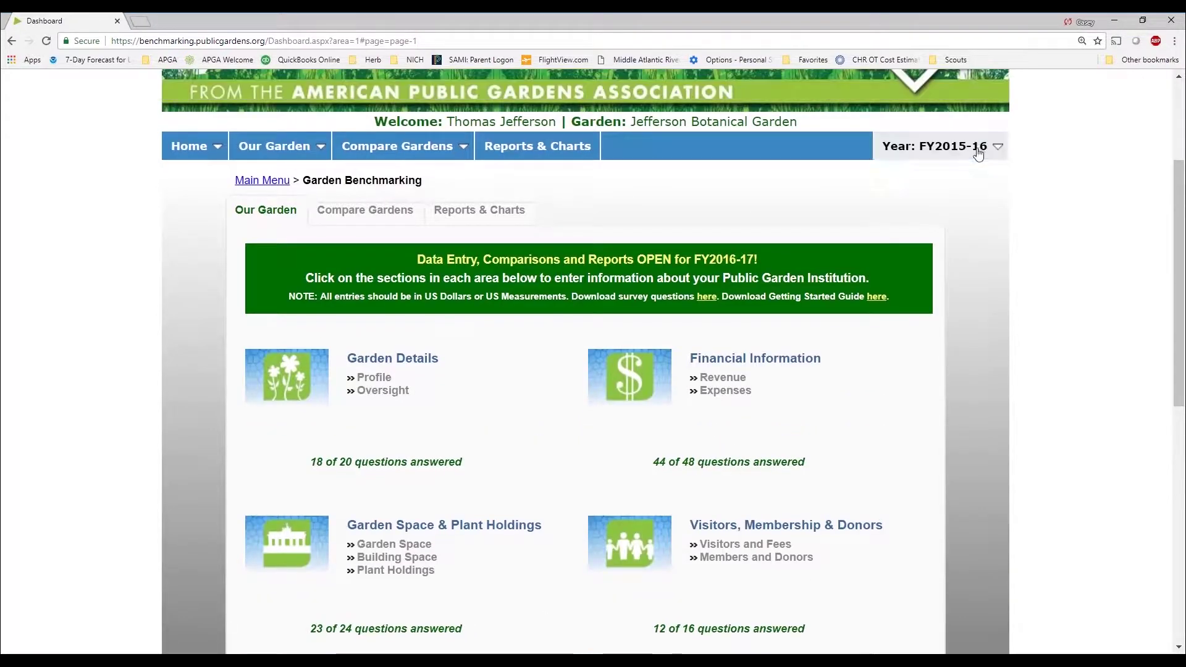
left_click(980, 148)
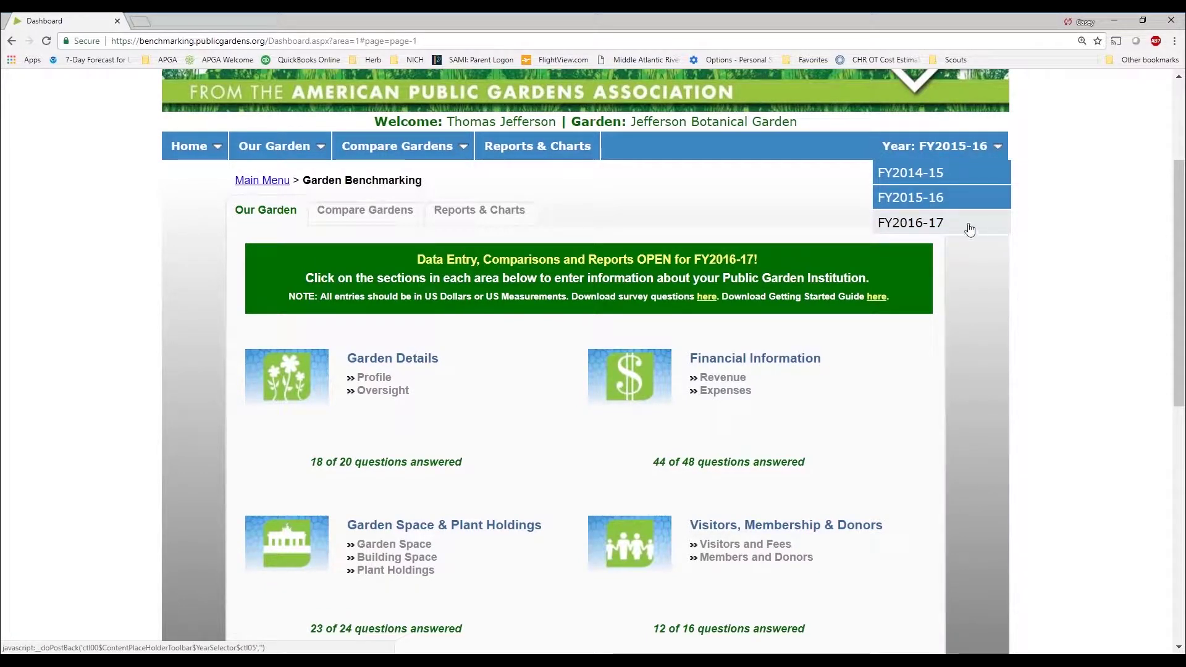
left_click(923, 223)
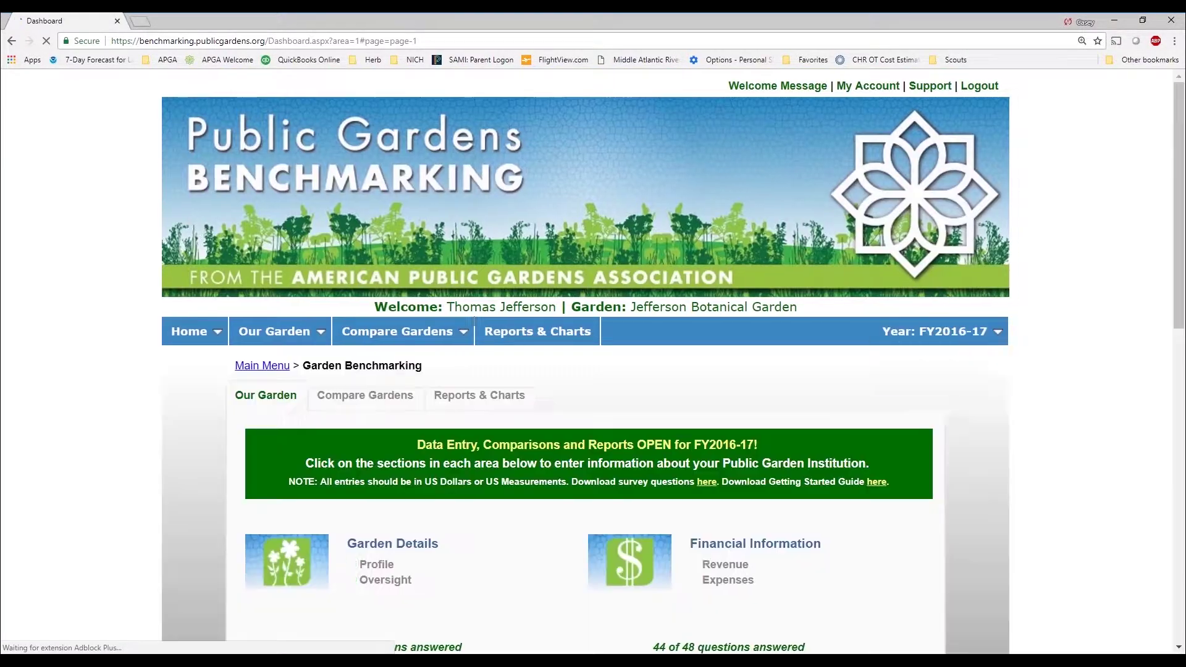
mouse_move(942, 333)
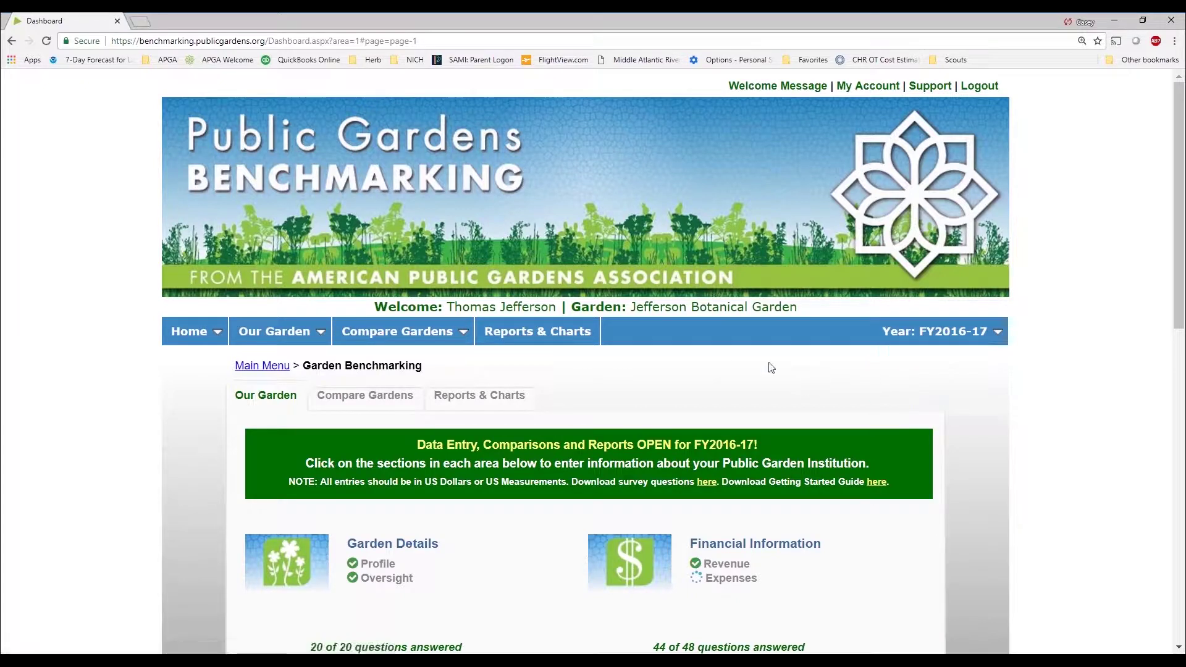
scroll(736, 352, "down", 3)
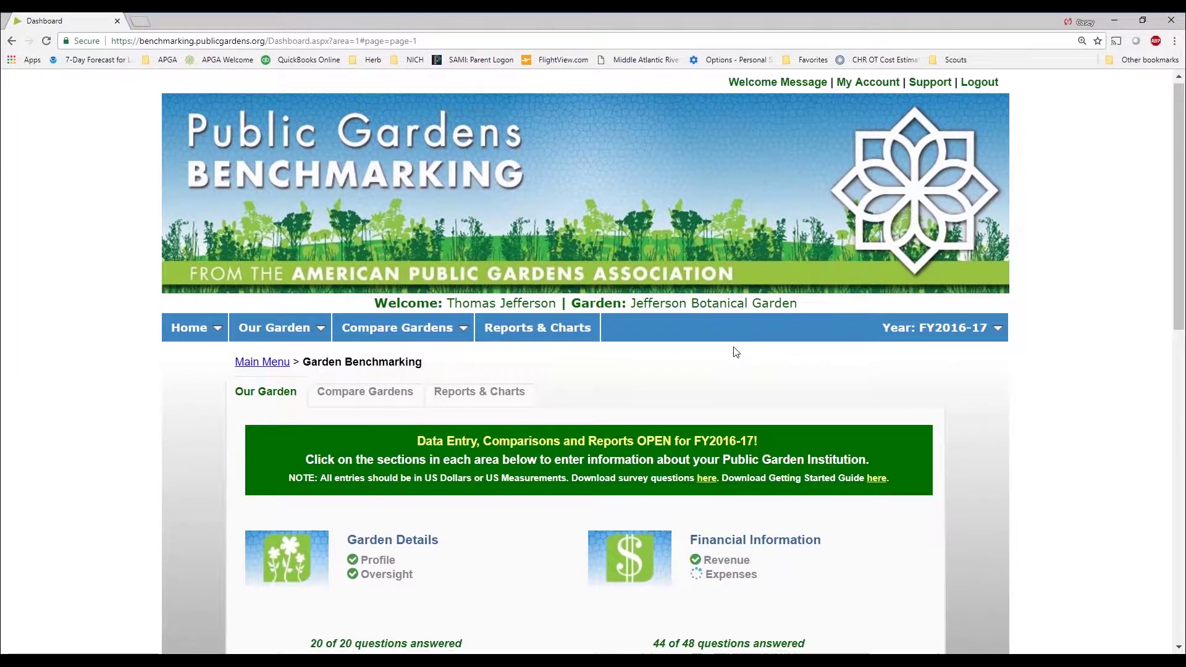
scroll(752, 341, "down", 2)
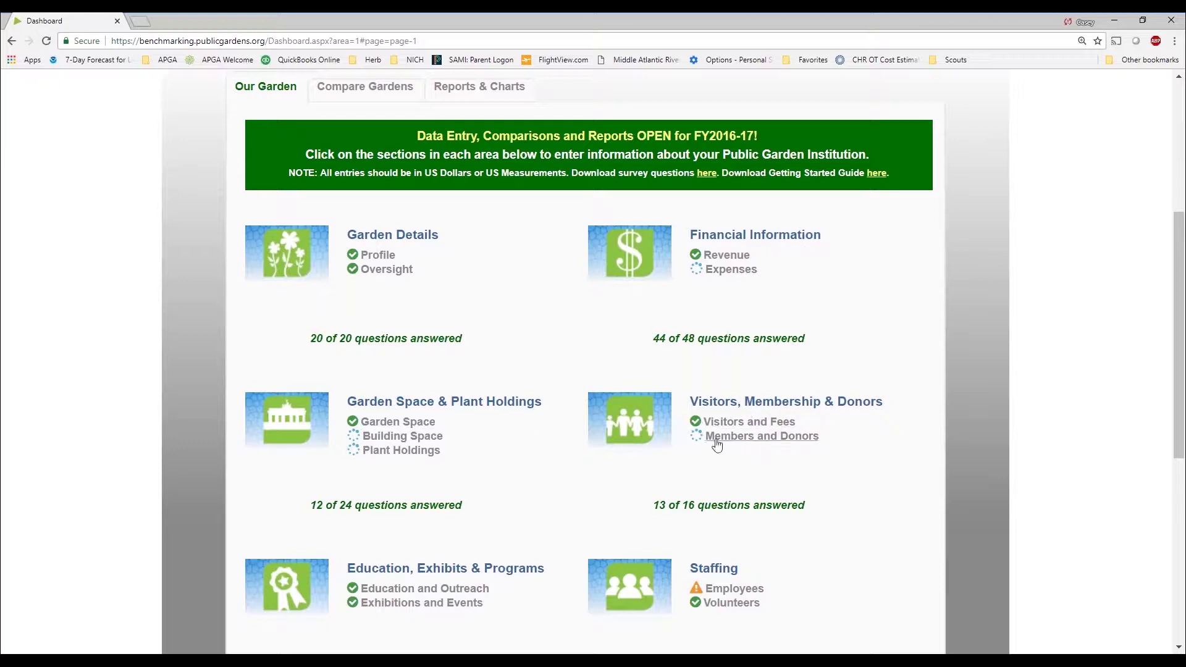
scroll(800, 551, "down", 2)
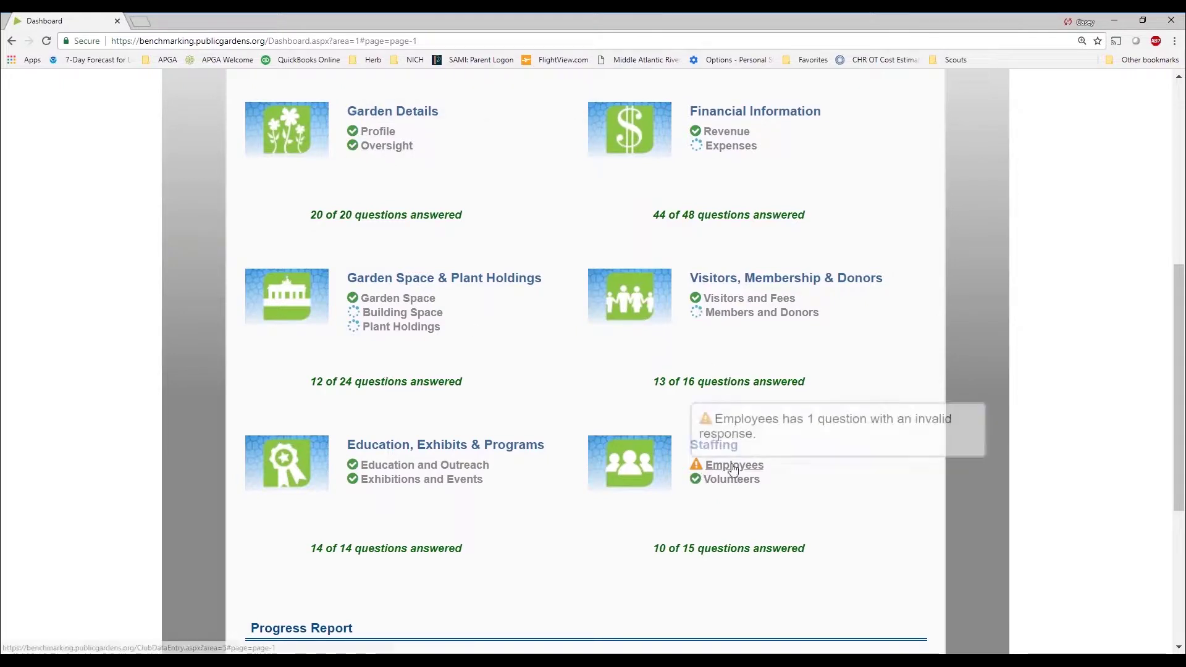
mouse_move(700, 470)
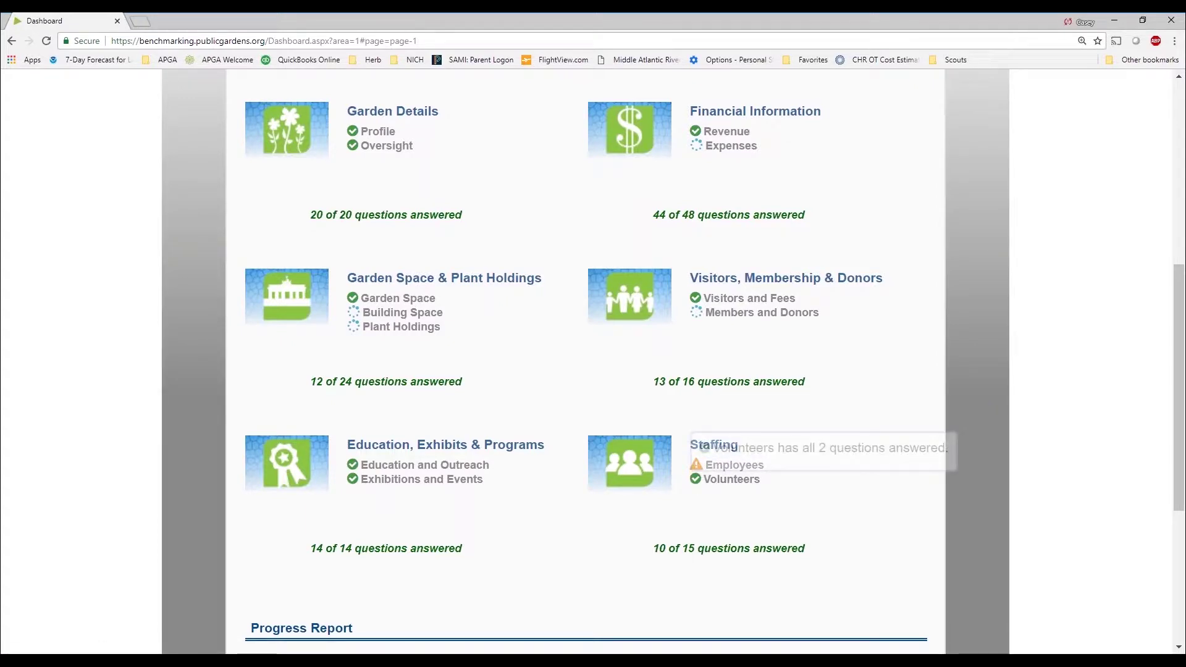
scroll(760, 564, "down", 3)
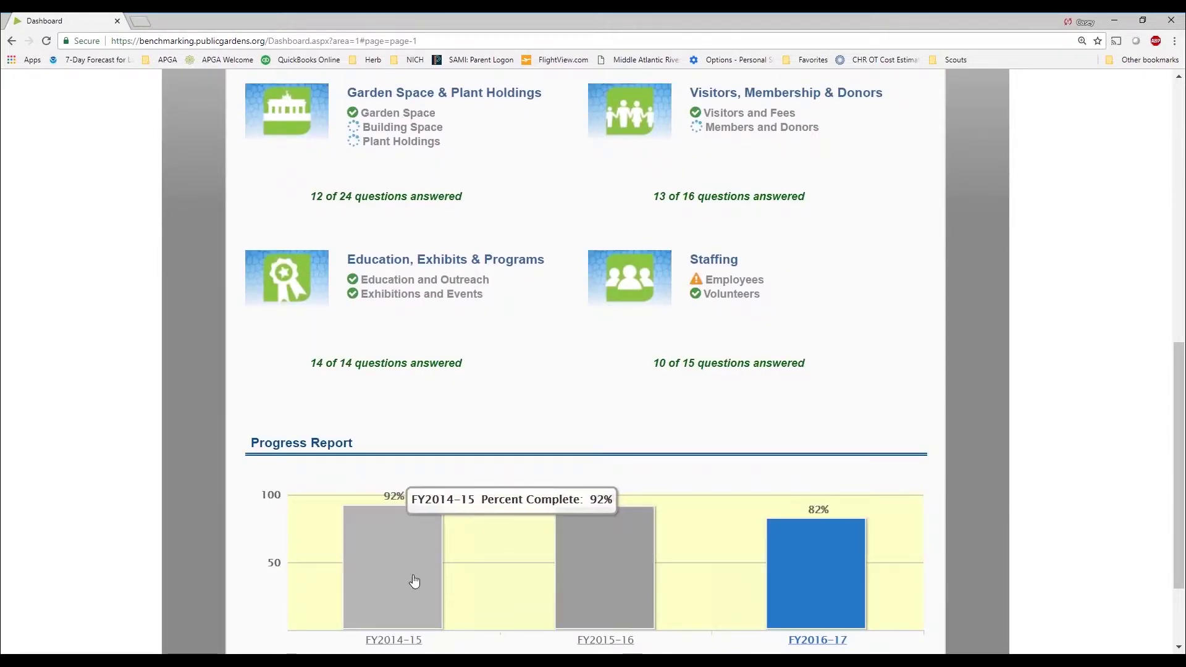
mouse_move(793, 601)
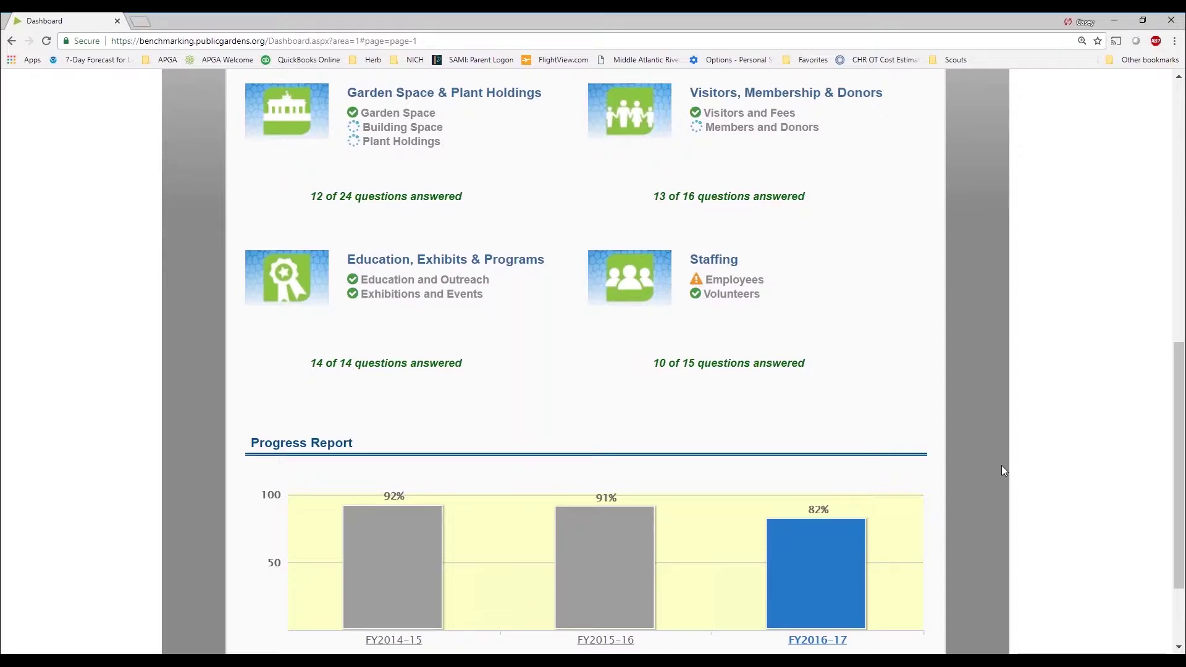
scroll(1001, 471, "up", 1)
scroll(1001, 471, "down", 1)
scroll(1002, 471, "down", 1)
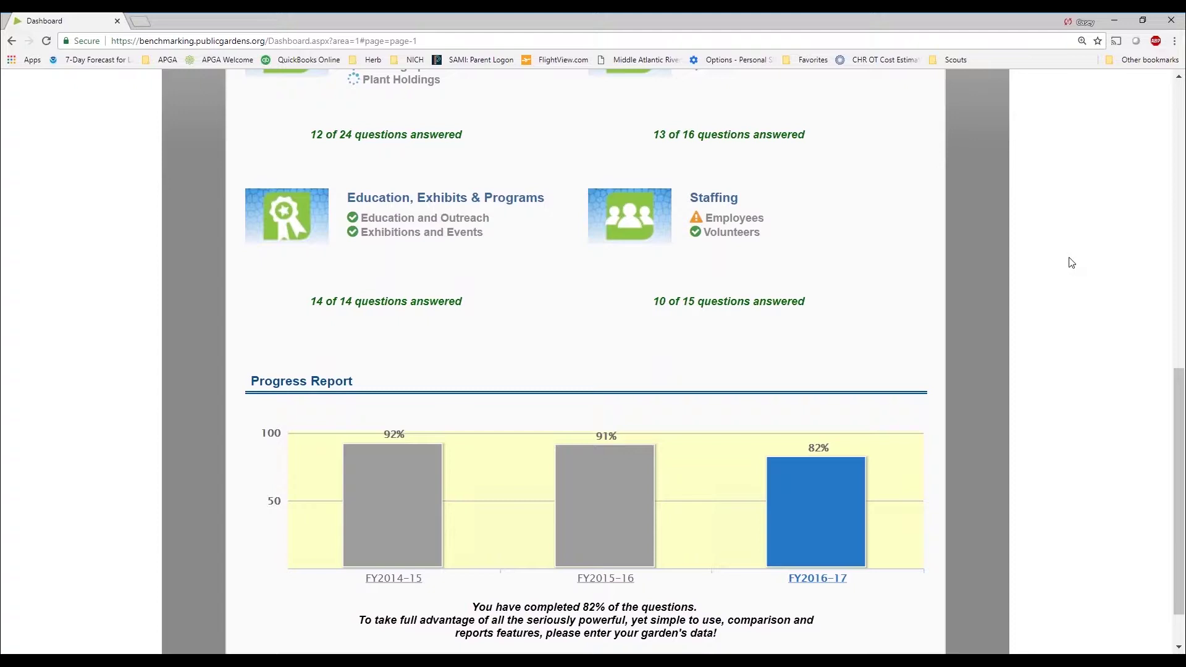
scroll(1070, 261, "up", 5)
scroll(1070, 260, "up", 3)
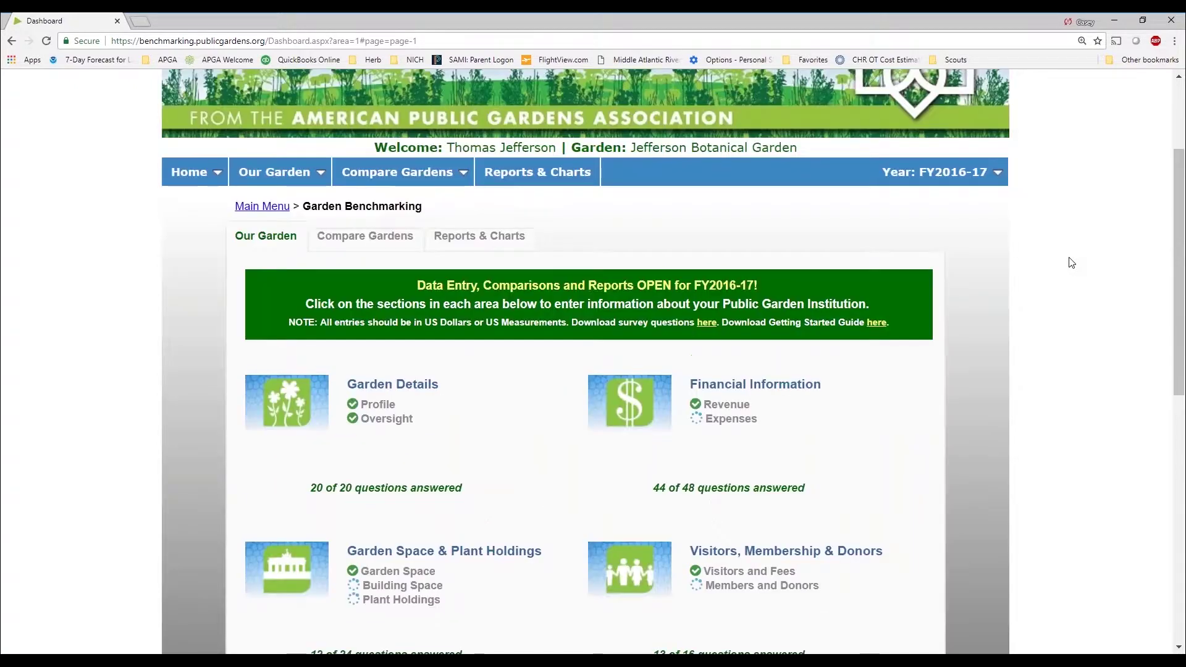
scroll(788, 335, "down", 3)
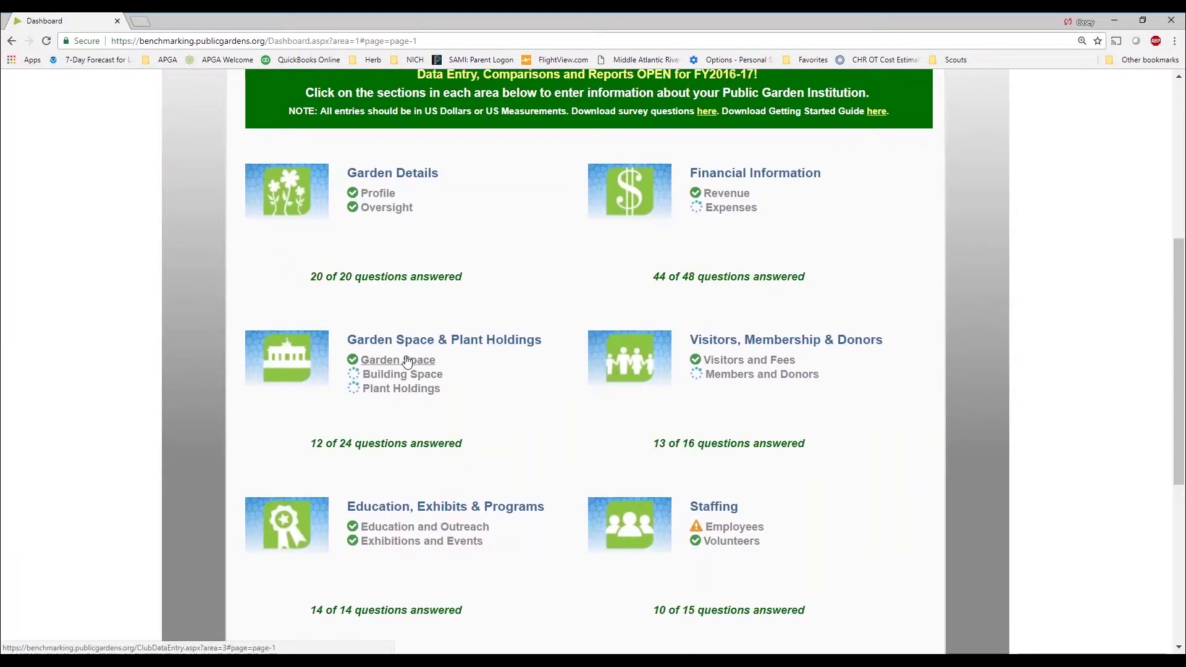
In the FY2016-17 Building Space form, enter 5,000 sq.ft. Administration Space and mark Exhibit Space n/a
left_click(398, 379)
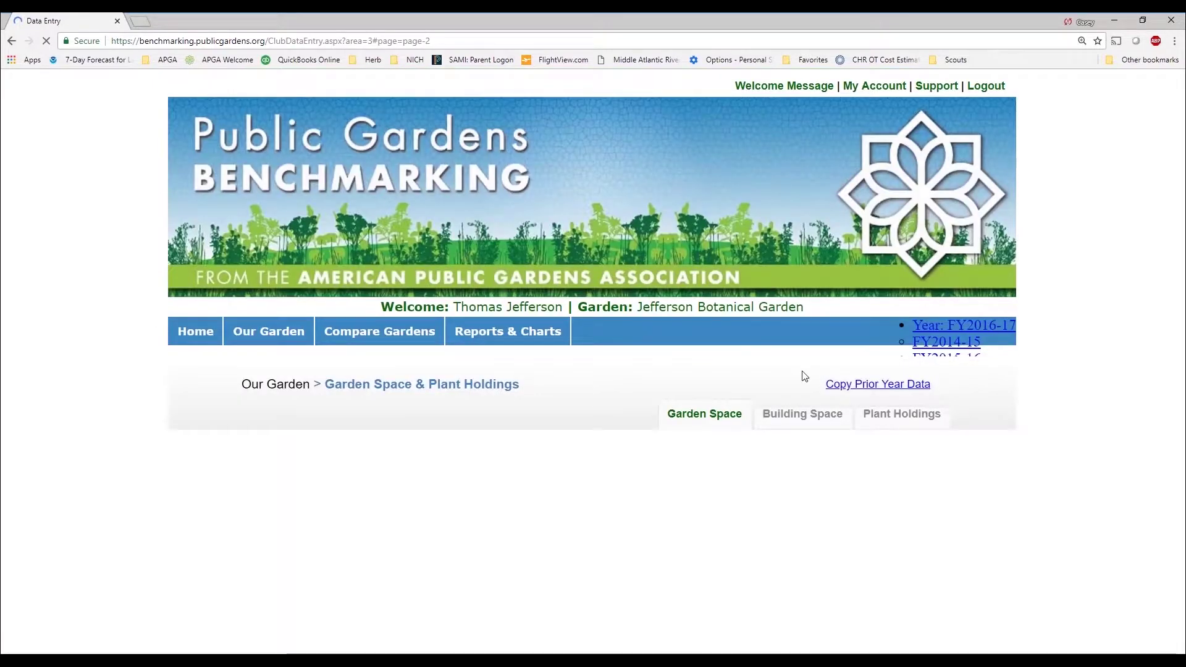
scroll(689, 453, "down", 4)
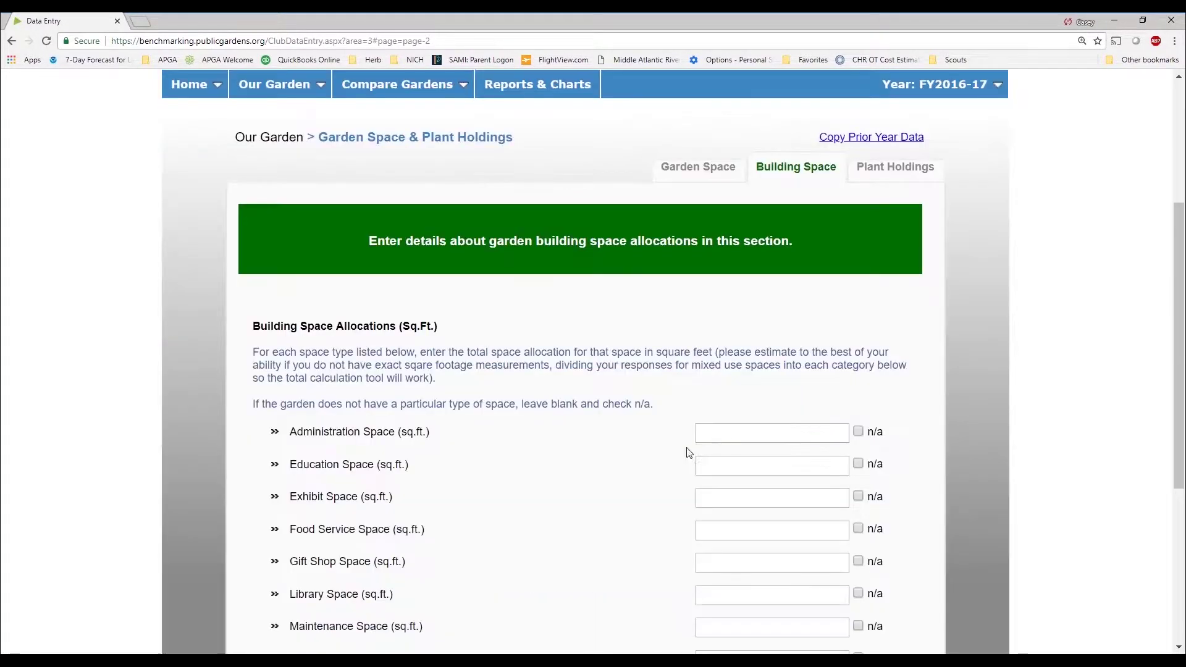
left_click(709, 431)
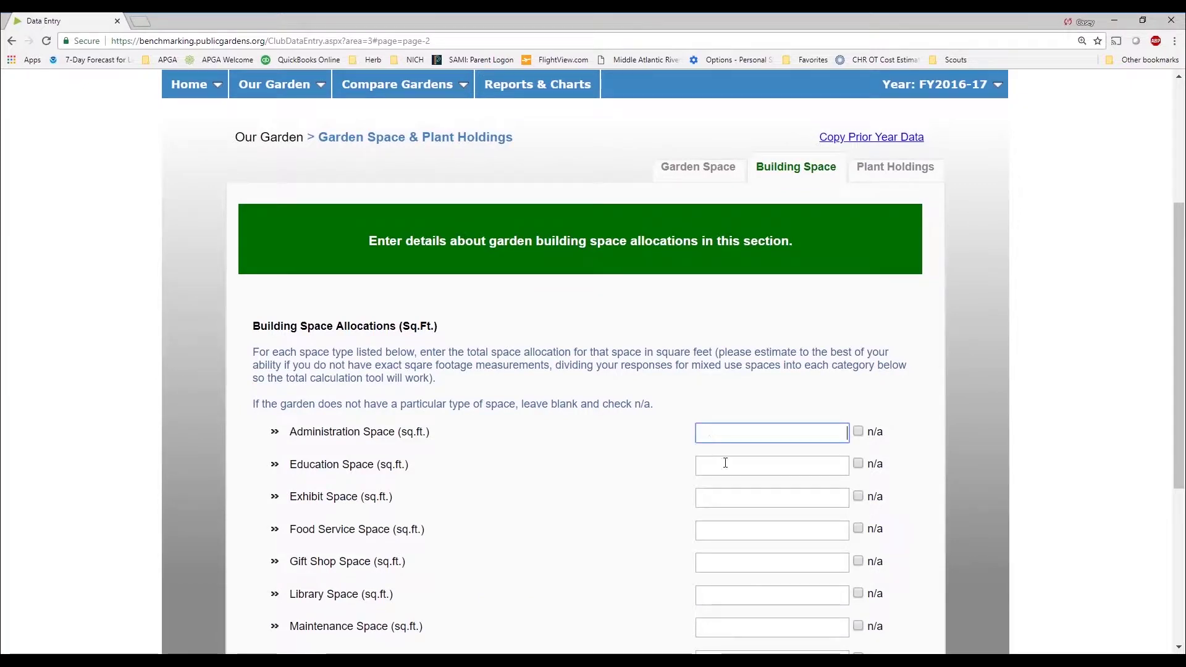
left_click(726, 495)
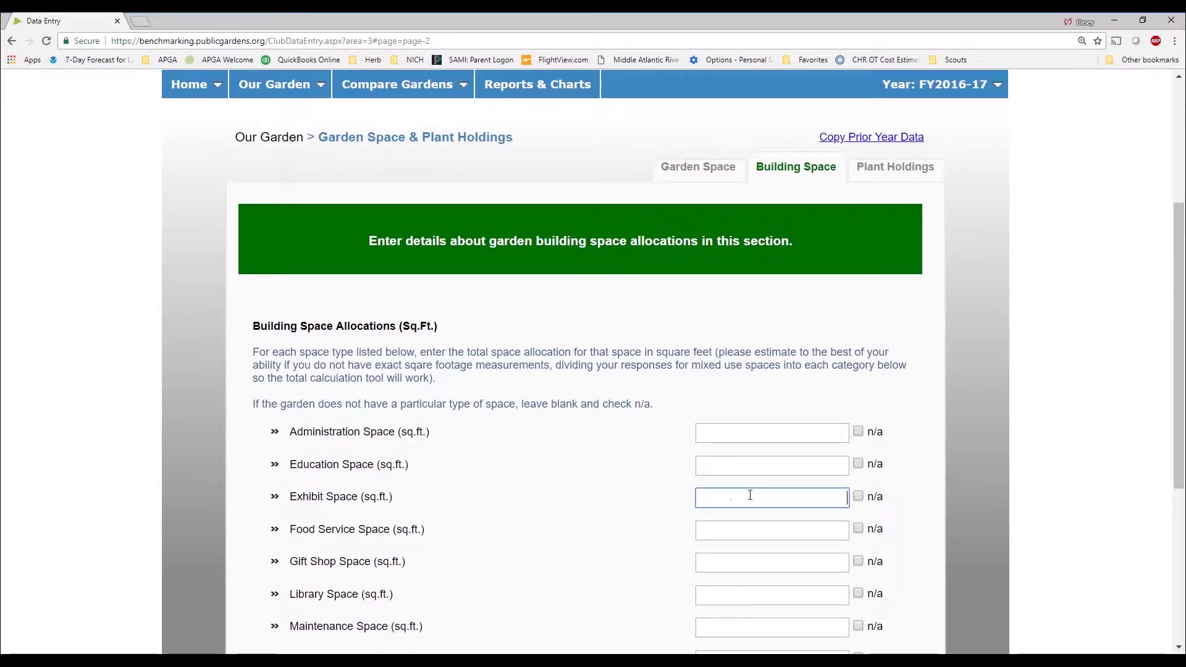
left_click(711, 437)
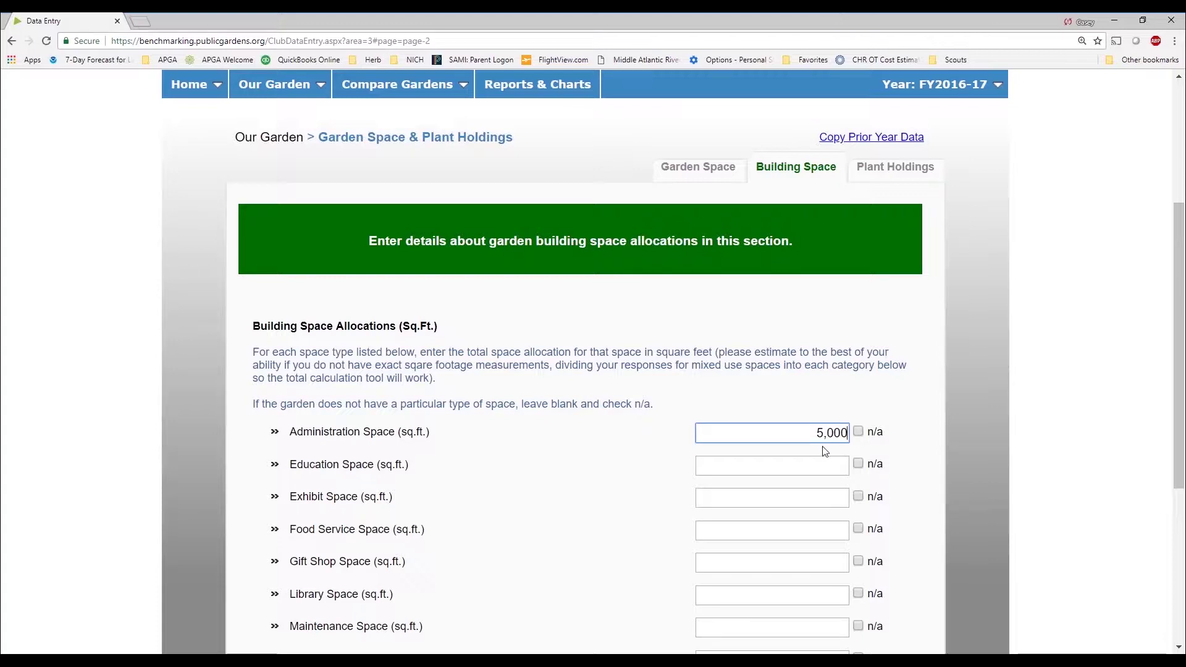
left_click(825, 465)
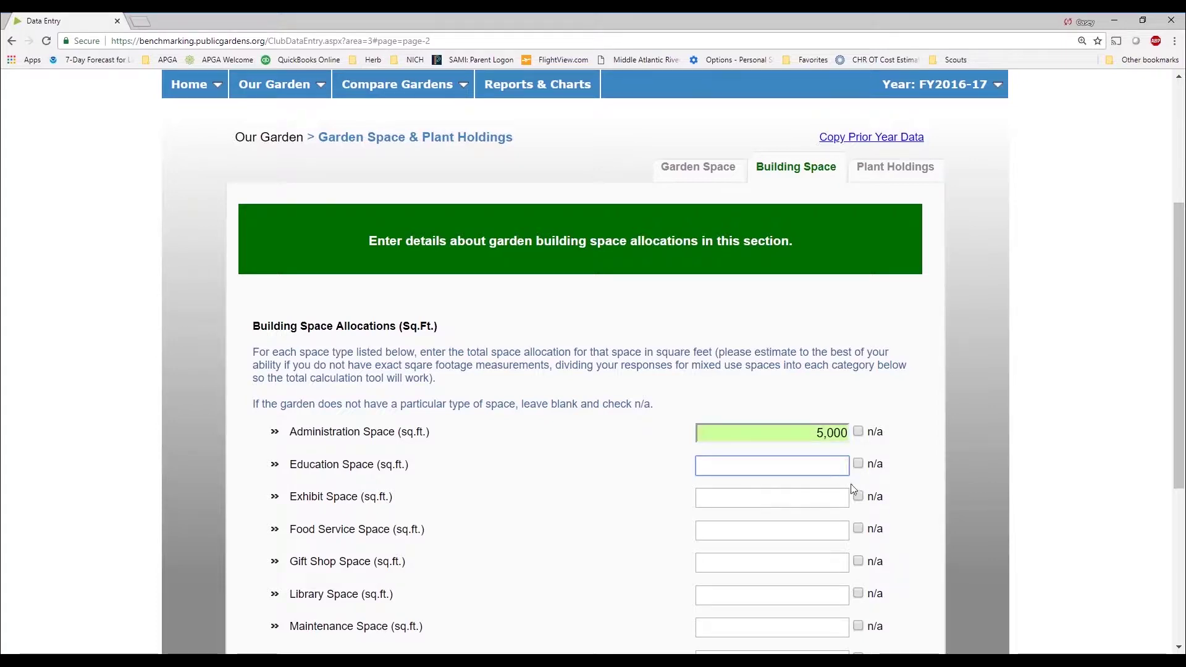
left_click(809, 499)
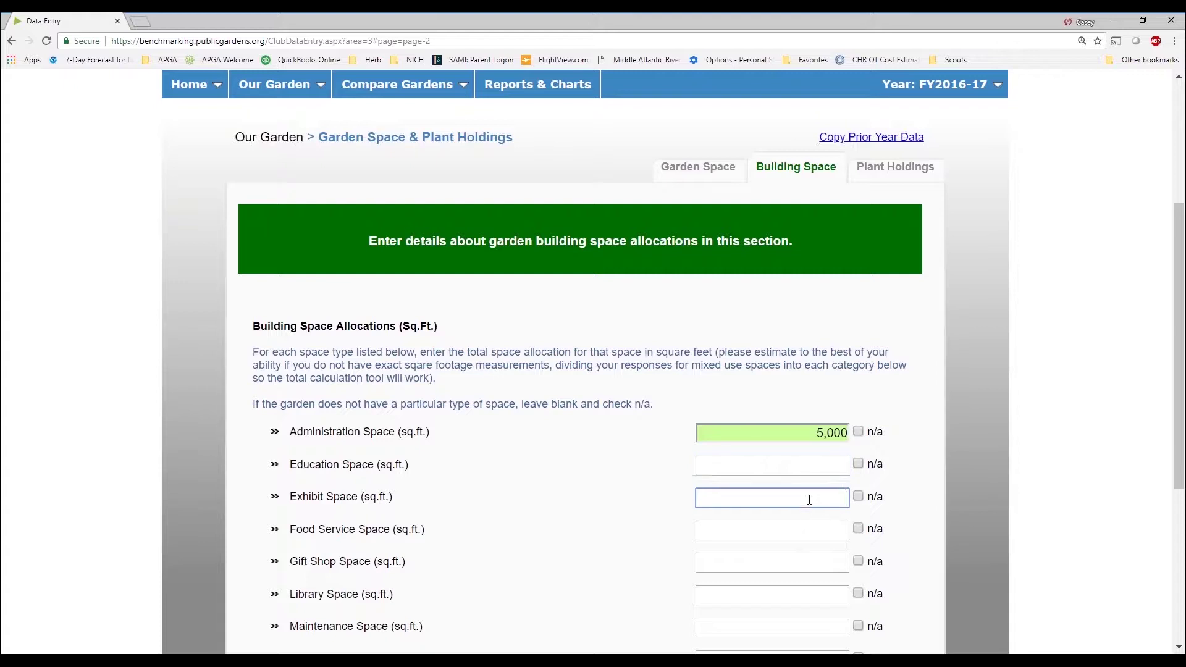
left_click(857, 497)
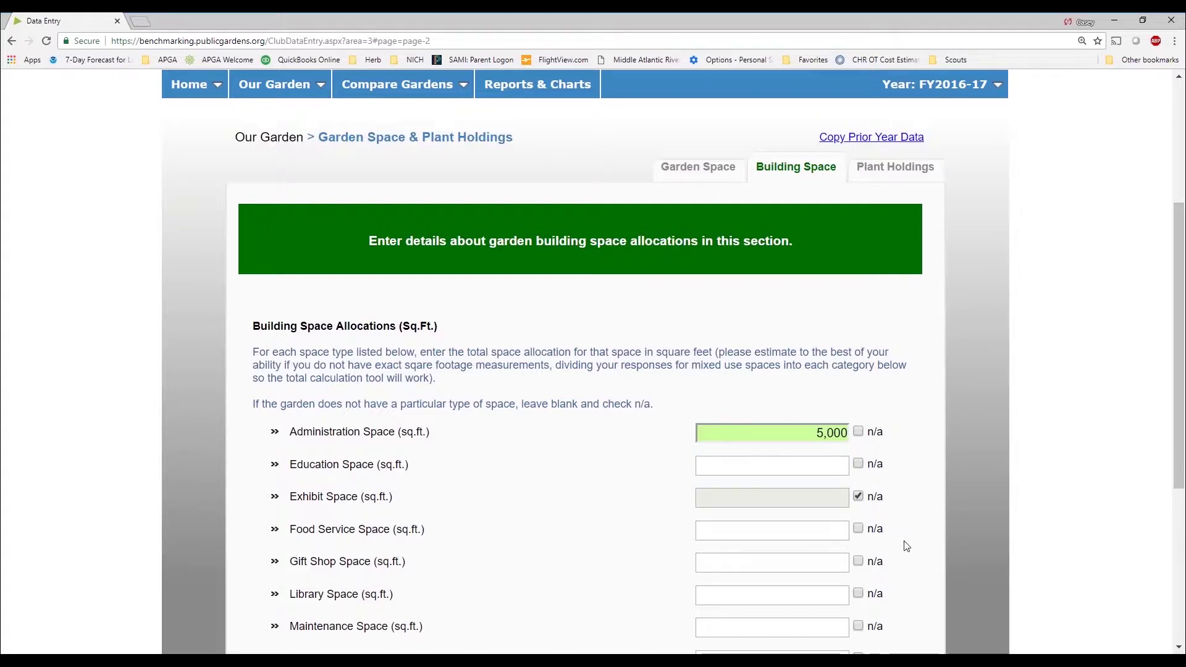
scroll(902, 546, "down", 3)
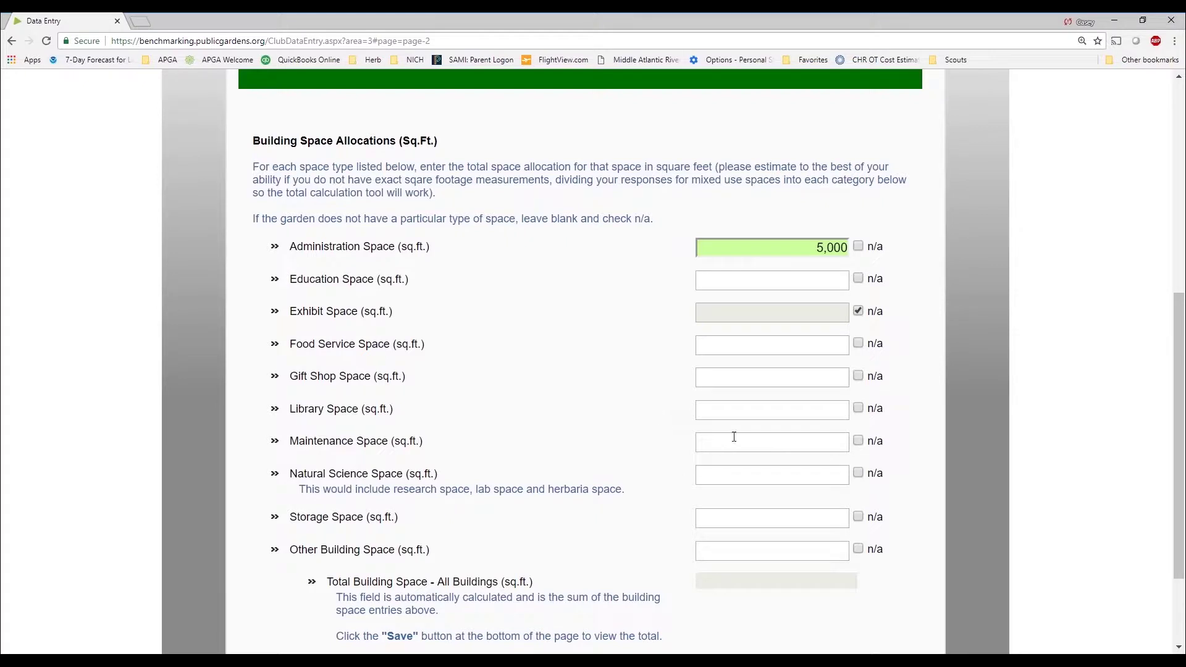
Enter 43,000 Maintenance, 3,000 Natural Science and 0 Storage square feet
left_click(739, 445)
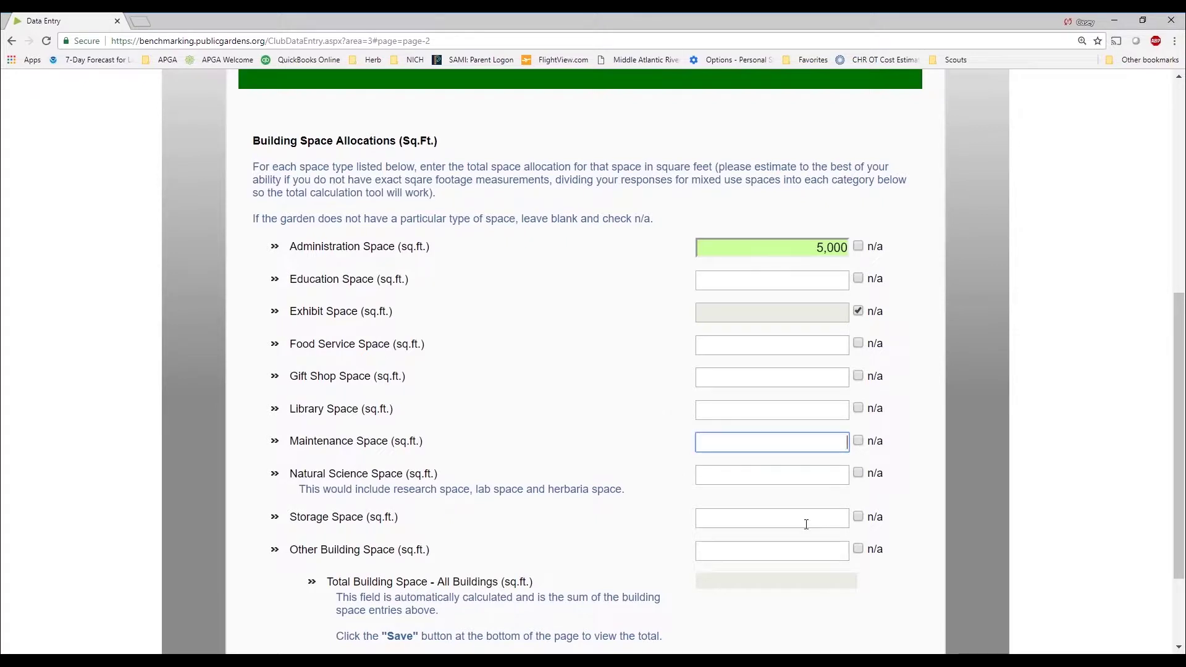
type("43,000")
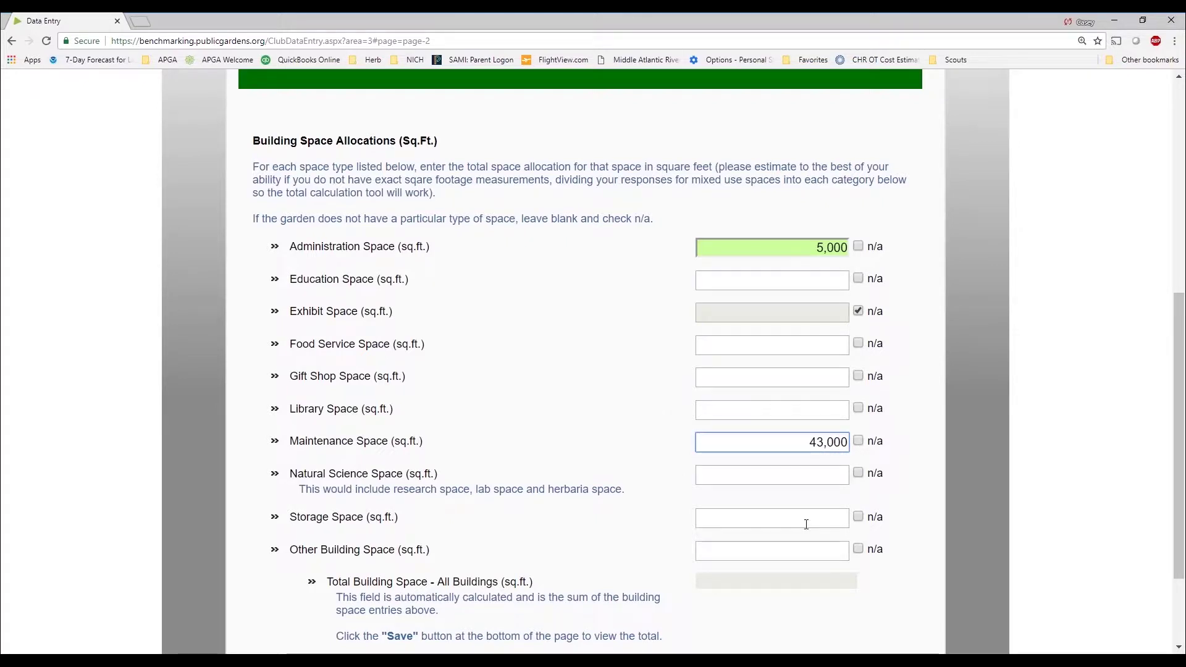
left_click(801, 474)
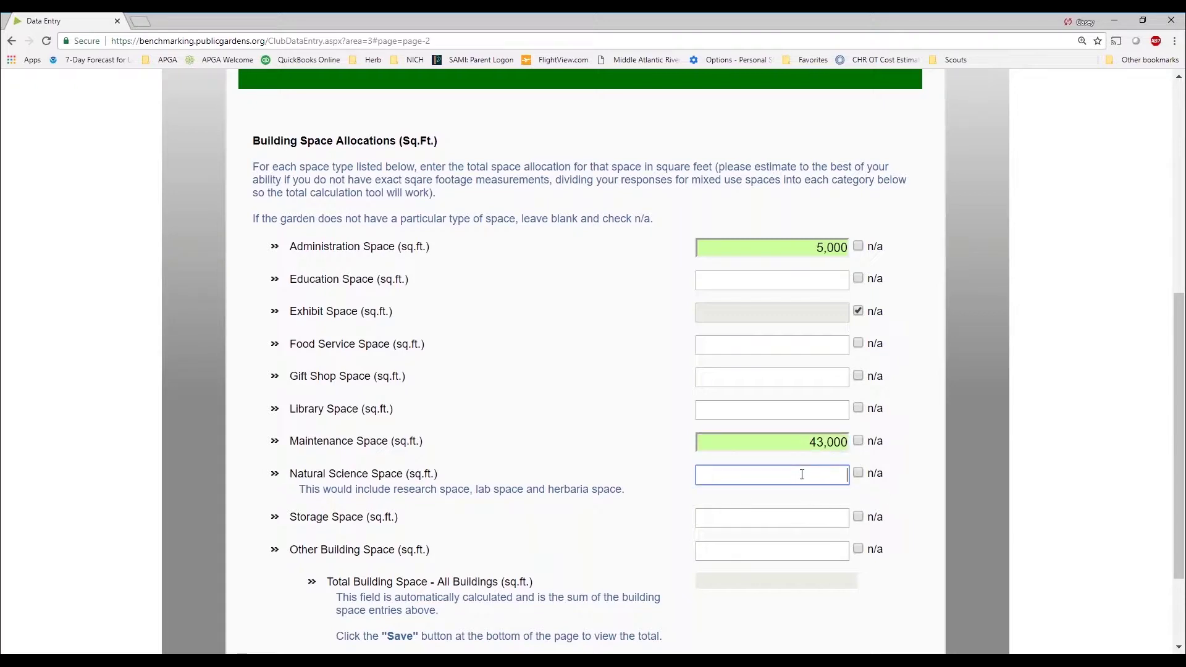
left_click(807, 518)
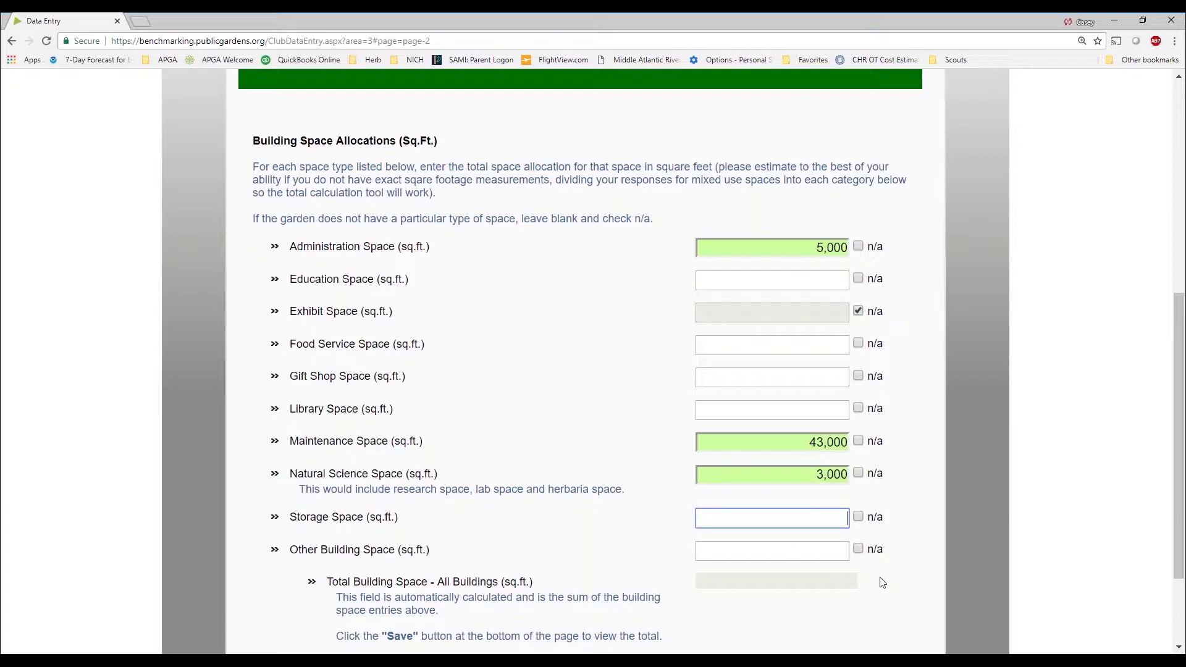
type("0")
Save the Building Space form and check the 51,000 sq.ft. total
scroll(843, 518, "down", 2)
left_click(282, 567)
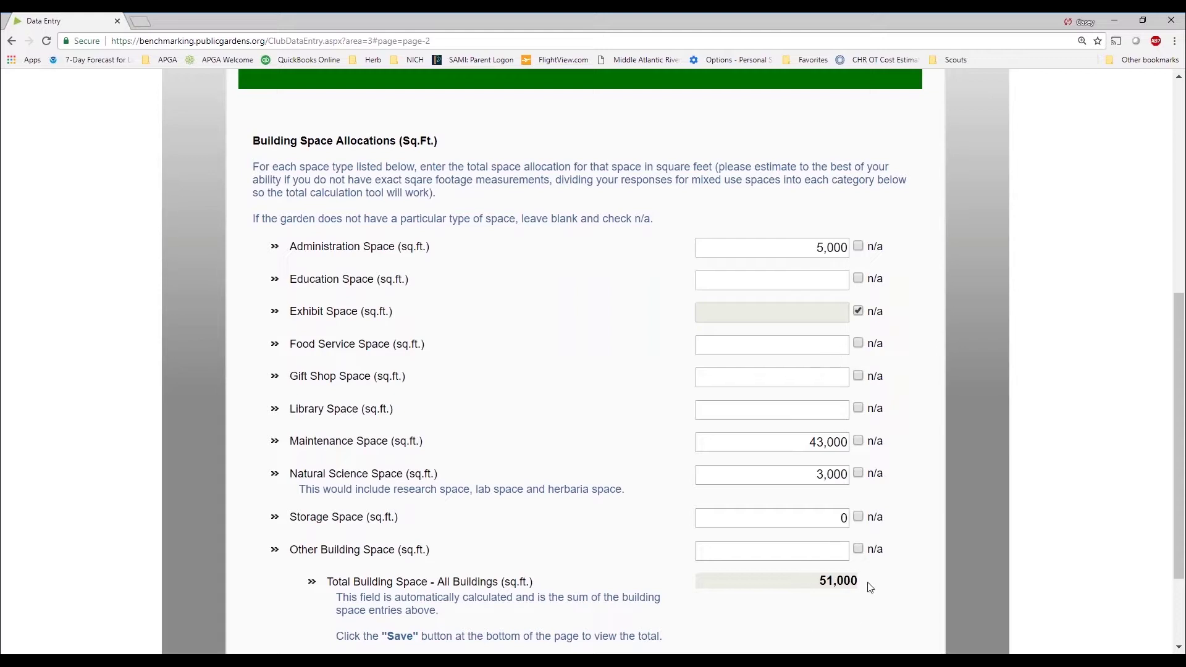
scroll(871, 587, "down", 2)
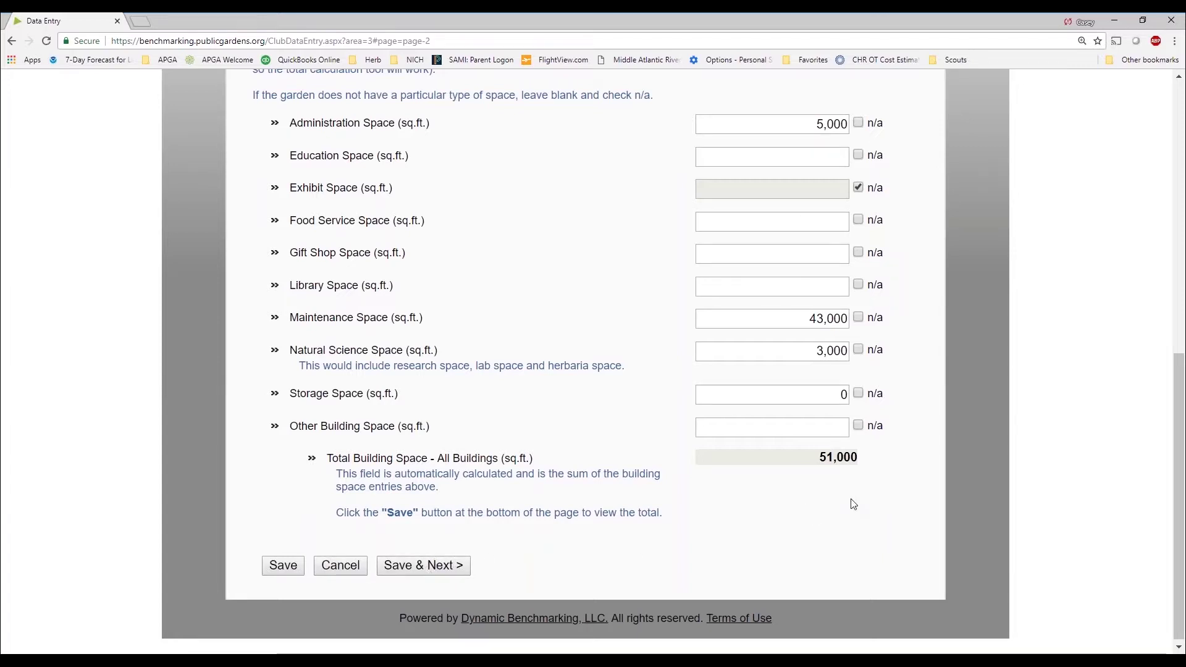
scroll(853, 504, "up", 3)
scroll(853, 504, "up", 3)
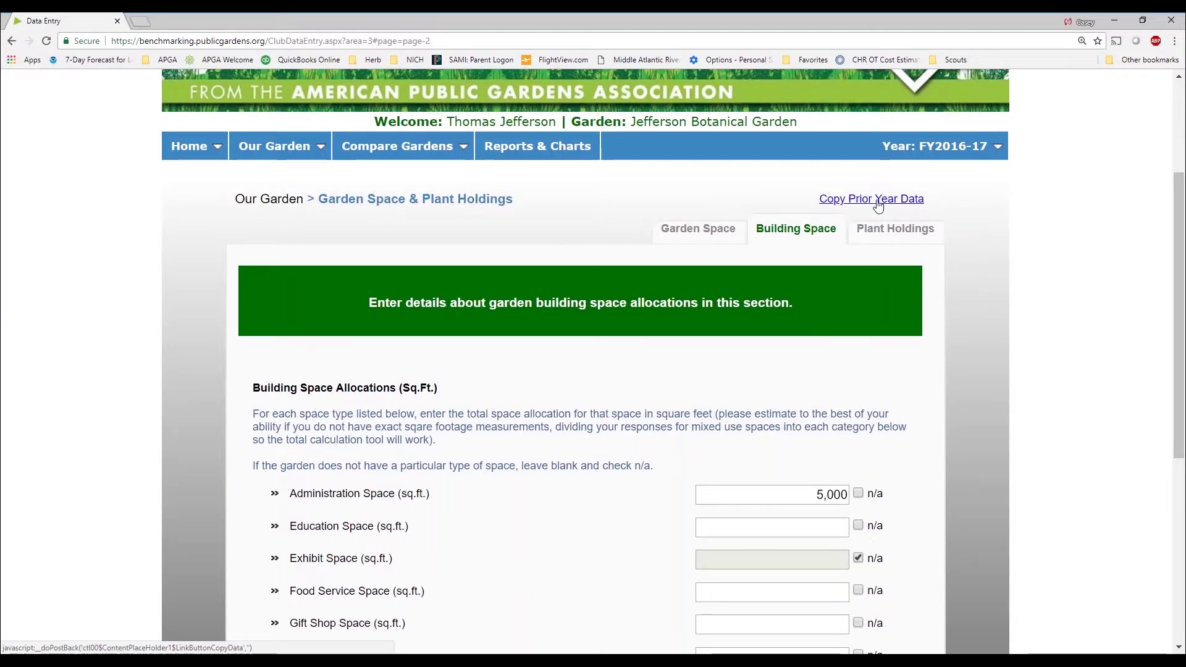
Copy prior-year Building Space data and confirm, adding 5 answers while keeping 6 existing
scroll(864, 185, "down", 1)
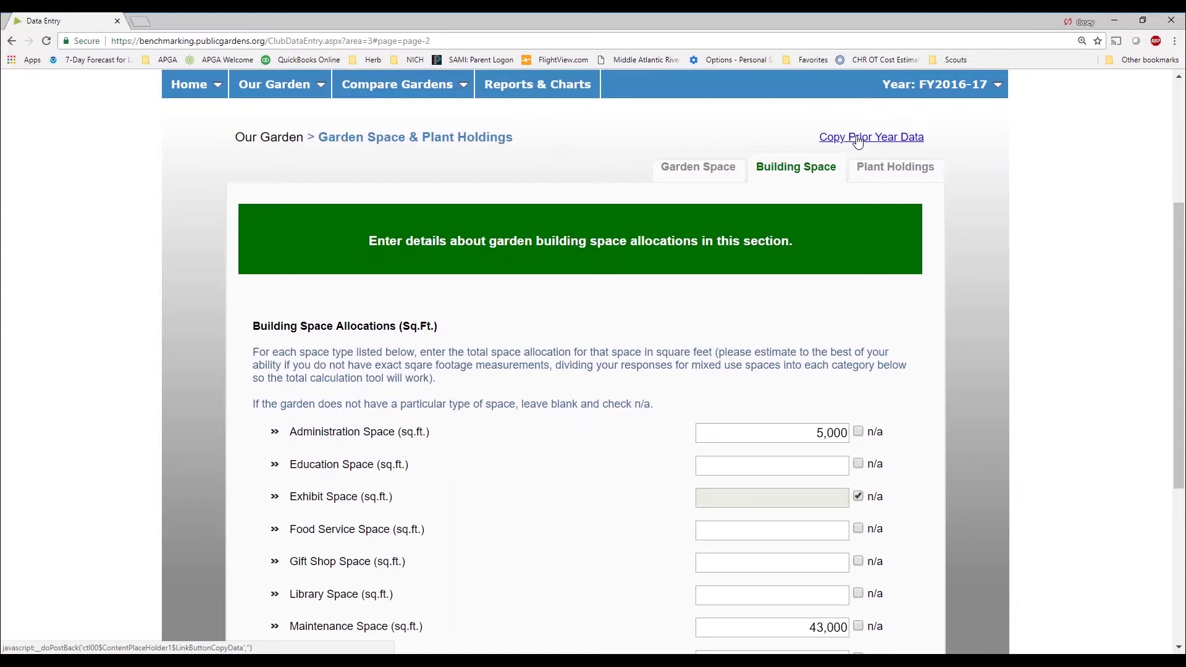
left_click(858, 139)
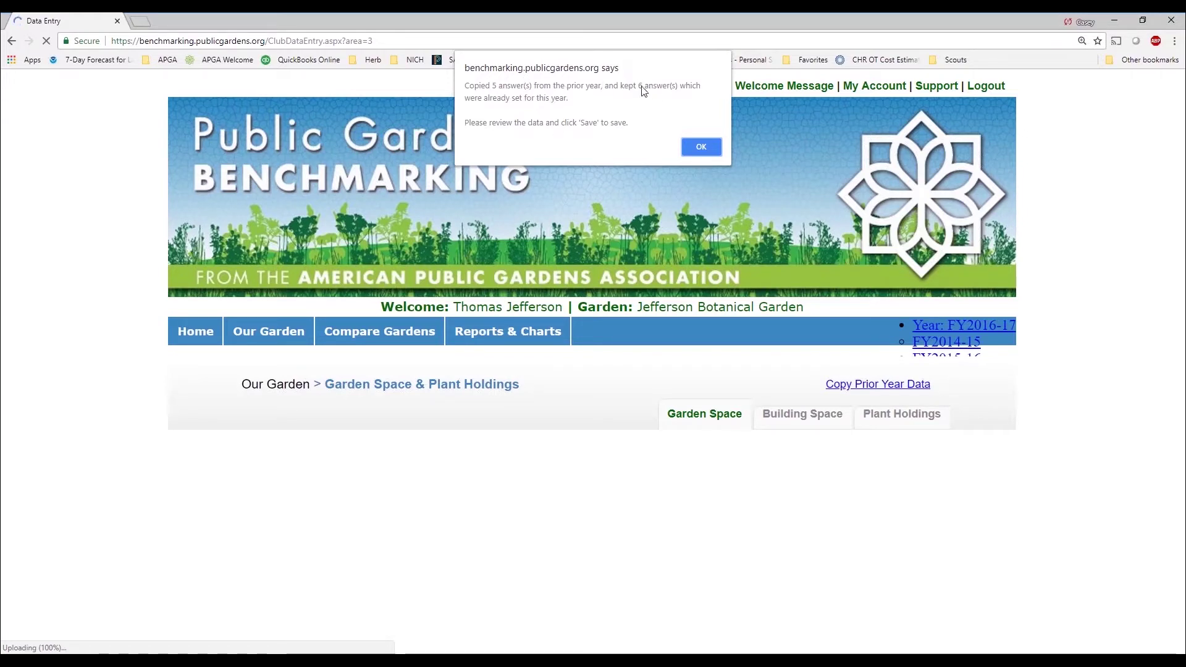
left_click(686, 147)
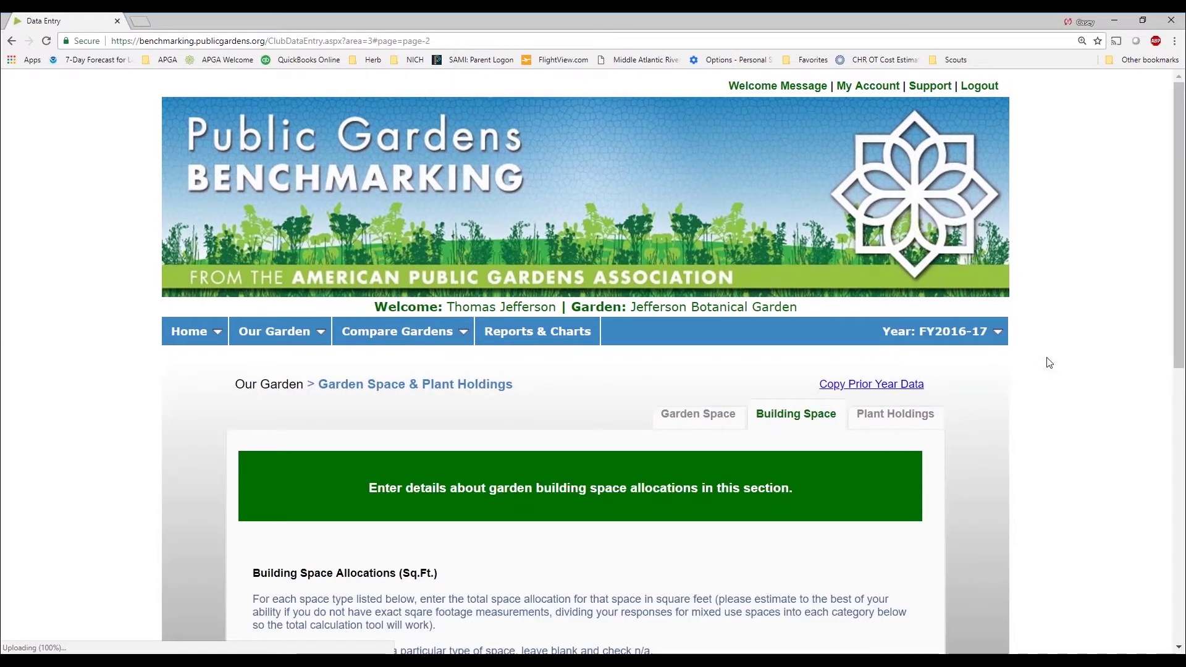
Save the Building Space form at 64,600 sq.ft. and continue to Plant Holdings
scroll(1047, 349, "down", 7)
scroll(1045, 345, "down", 1)
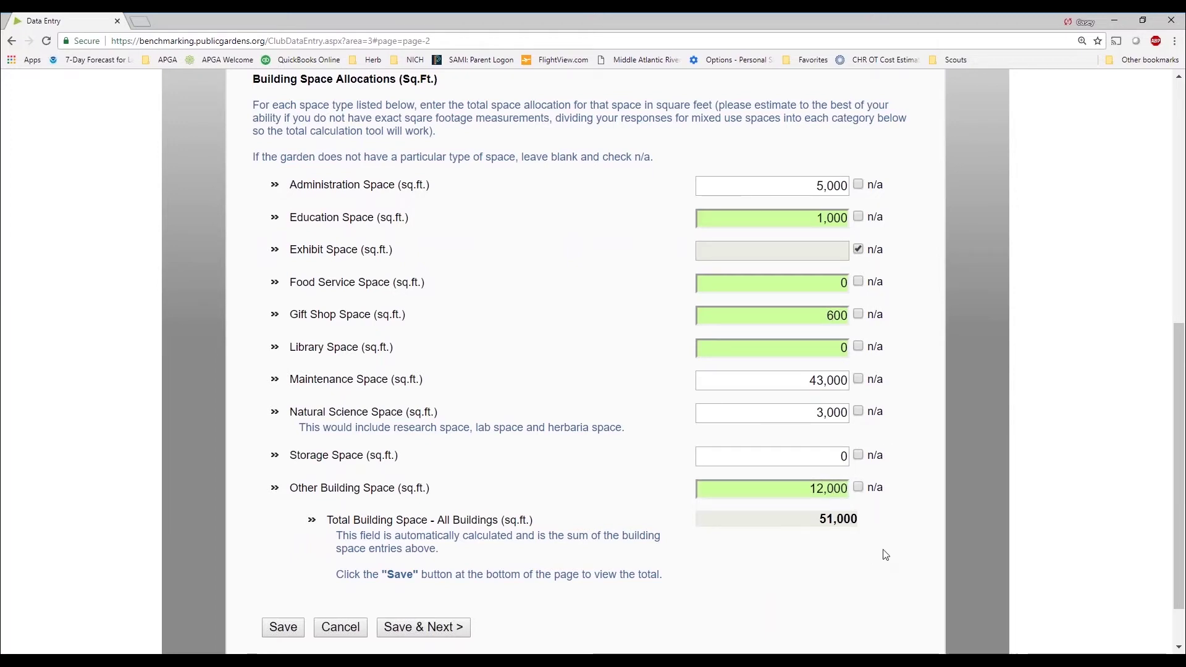
scroll(546, 571, "down", 1)
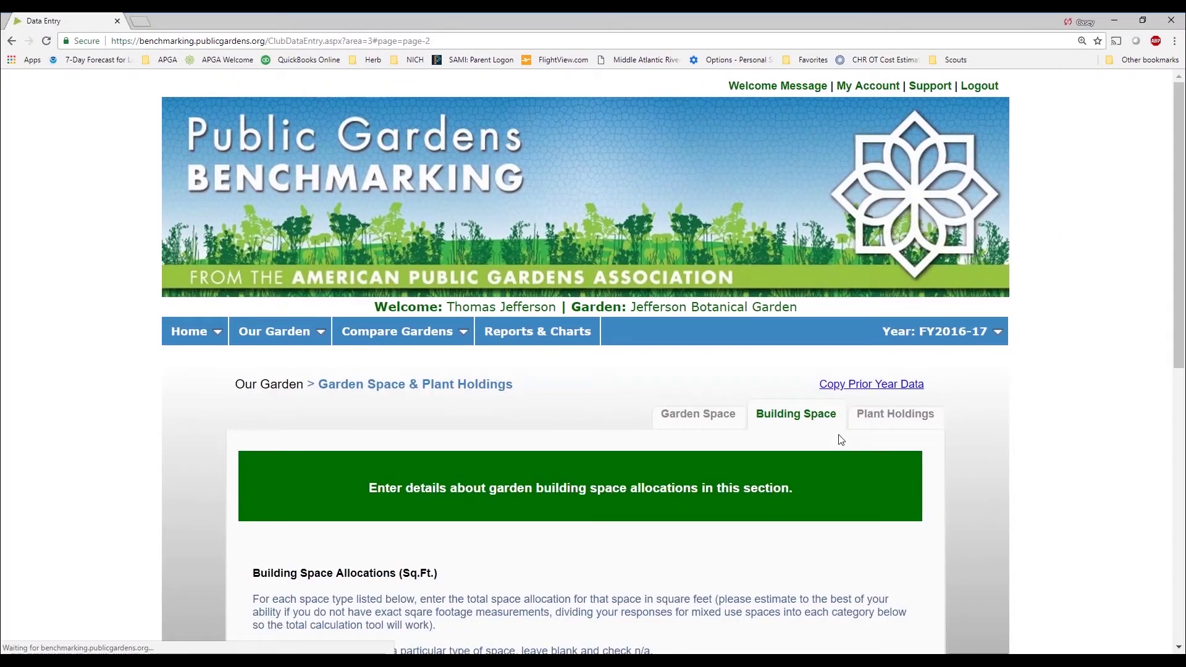
scroll(849, 453, "down", 9)
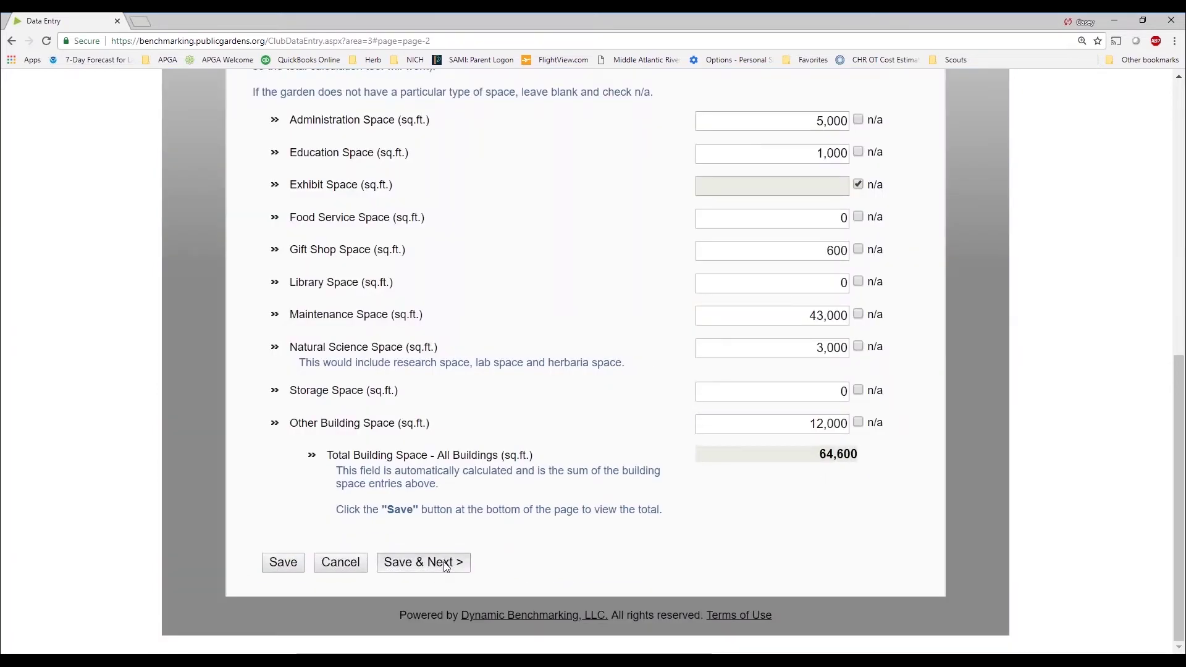
left_click(445, 565)
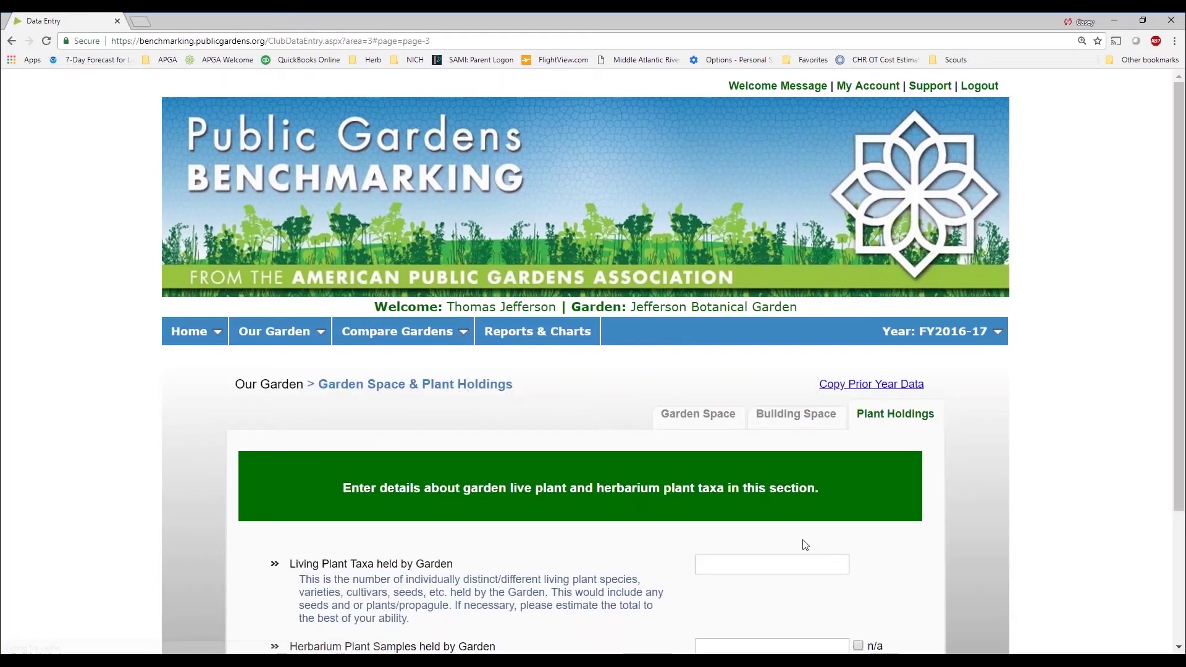